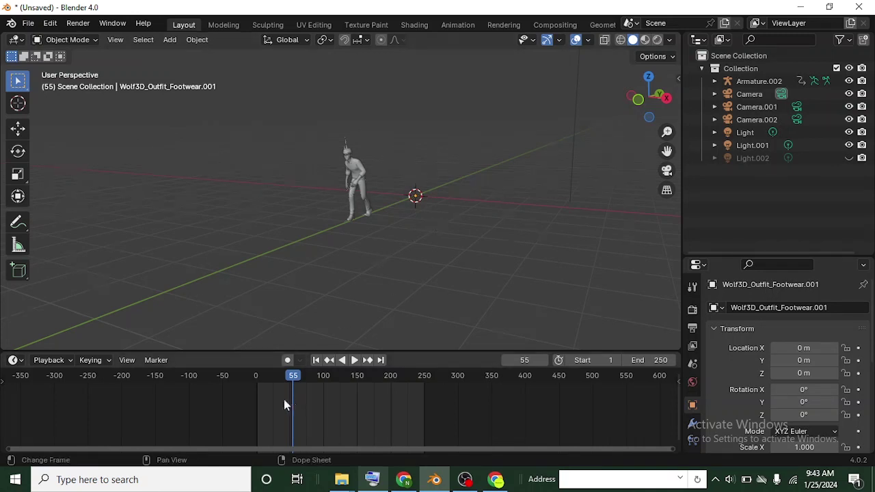
# Step: Review the character's animation by scrubbing from frame 0 through to frame 154
pyautogui.click(255, 377)
pyautogui.scroll(2, 427, 161)
pyautogui.moveTo(427, 162); pyautogui.dragTo(272, 110, button='middle')
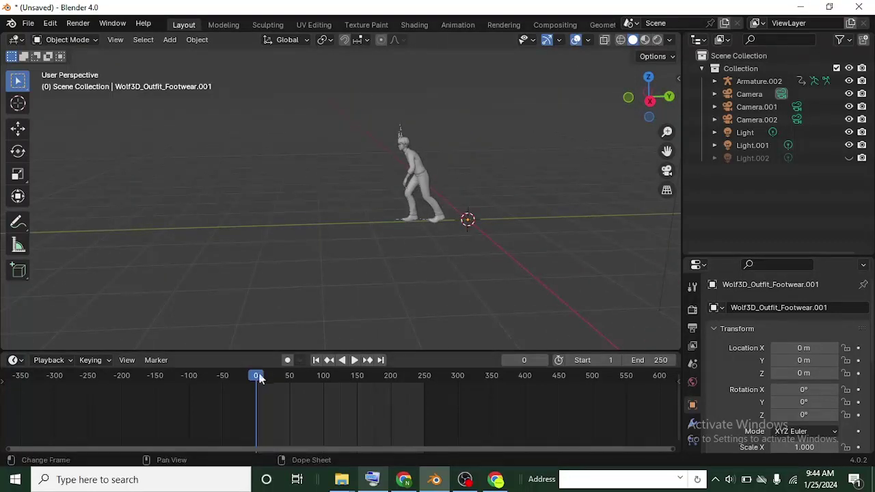
pyautogui.moveTo(260, 386); pyautogui.dragTo(329, 413)
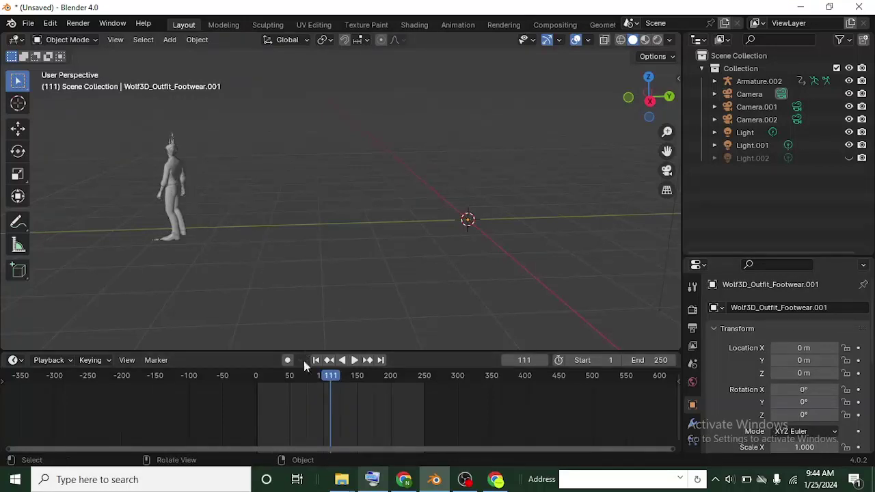
pyautogui.moveTo(340, 391); pyautogui.dragTo(359, 391)
# Step: Orbit around the scene and box-select the character's armature
pyautogui.moveTo(335, 287); pyautogui.dragTo(408, 182, button='middle')
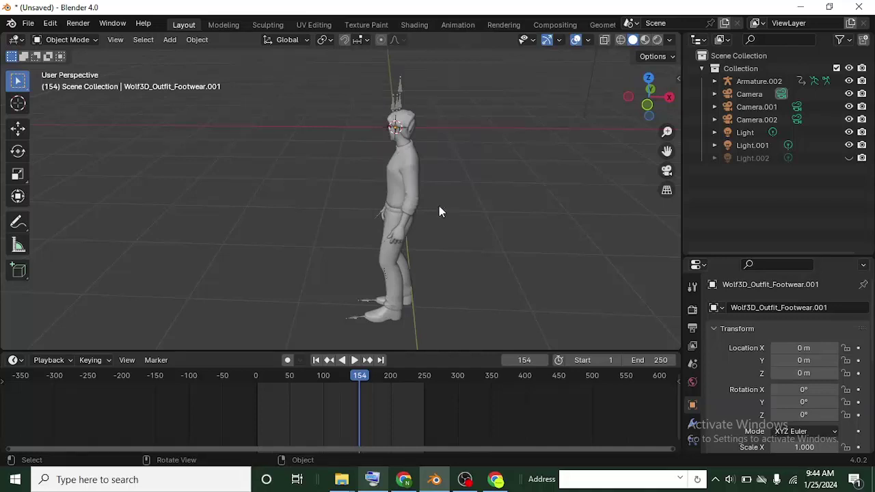
pyautogui.scroll(-5, 431, 207)
pyautogui.moveTo(364, 198); pyautogui.dragTo(261, 171, button='middle')
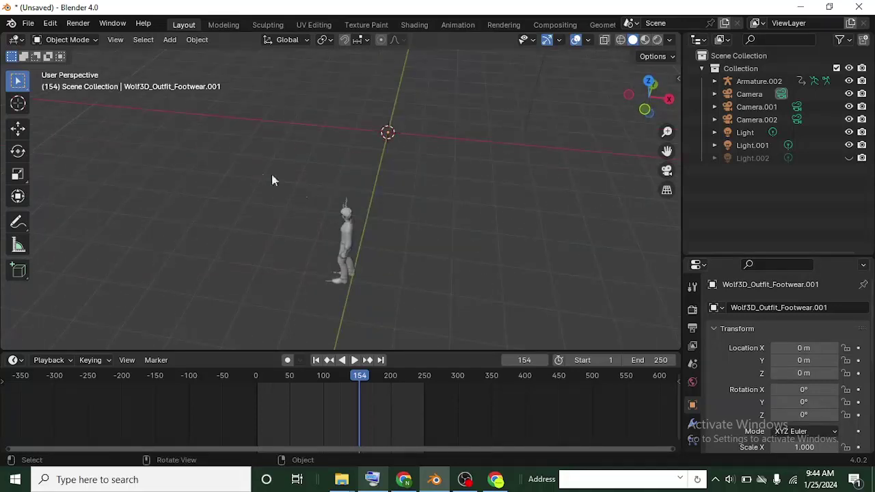
pyautogui.moveTo(260, 171); pyautogui.dragTo(470, 316)
pyautogui.moveTo(414, 269); pyautogui.dragTo(410, 222, button='middle')
# Step: Hide the character, then import Right Turn.fbx and Start Walking.fbx as FBX
pyautogui.press('h')
pyautogui.click(28, 24)
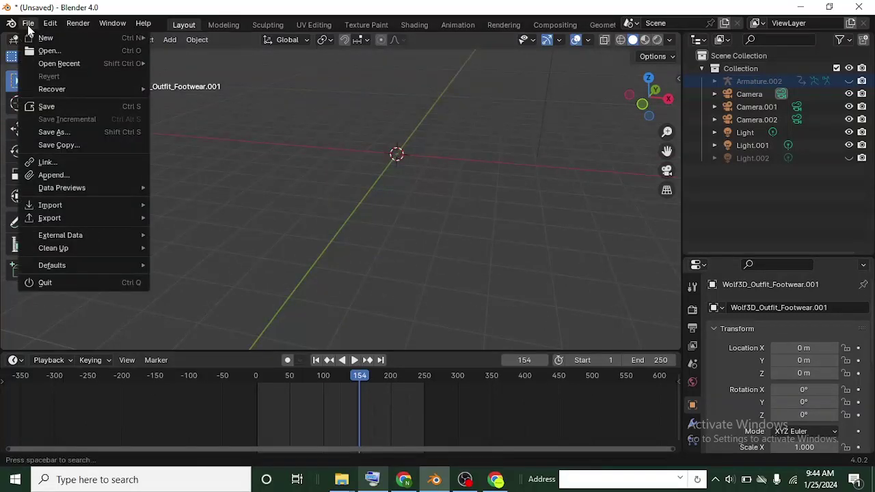
pyautogui.click(49, 205)
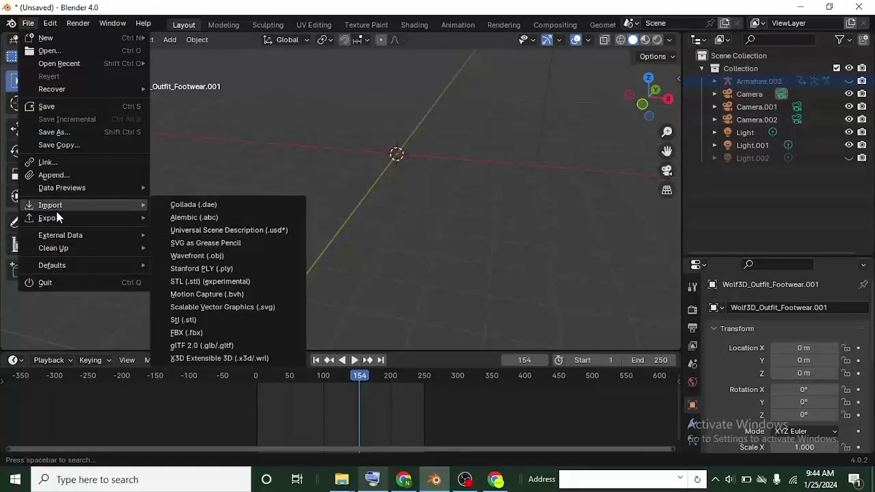
pyautogui.click(256, 332)
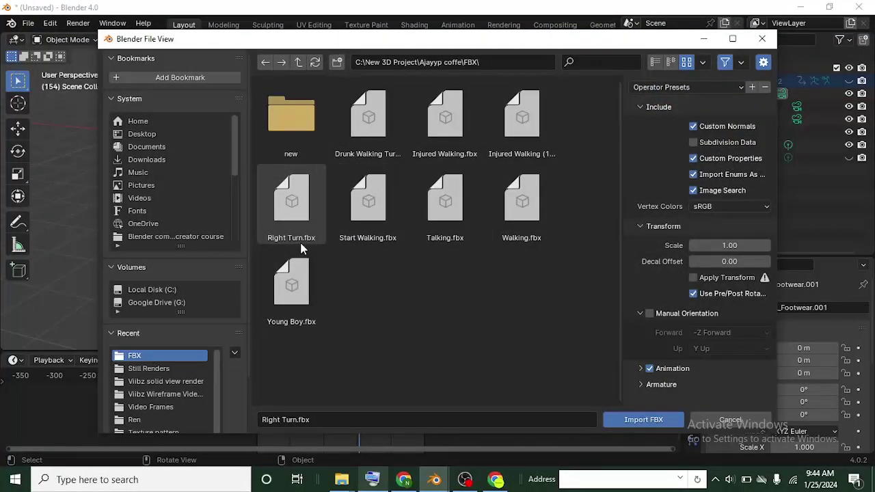
pyautogui.click(292, 222)
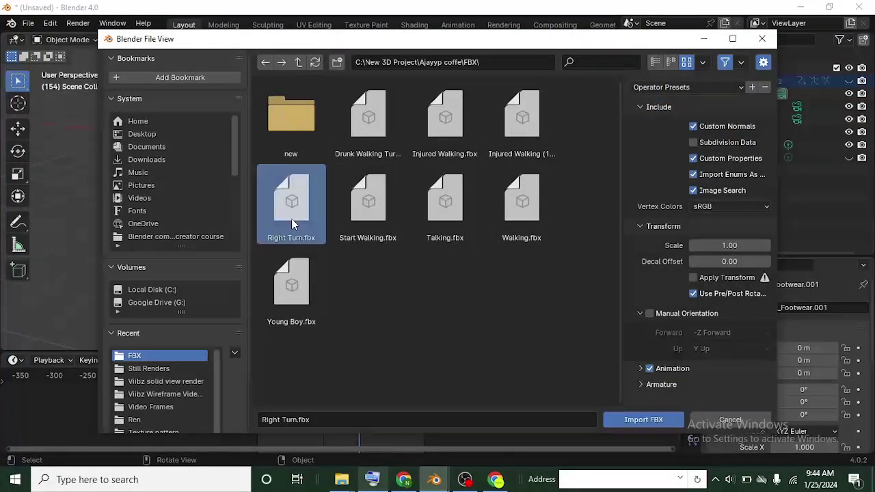
pyautogui.keyDown('shift'); pyautogui.click(387, 212); pyautogui.keyUp('shift')
pyautogui.click(643, 419)
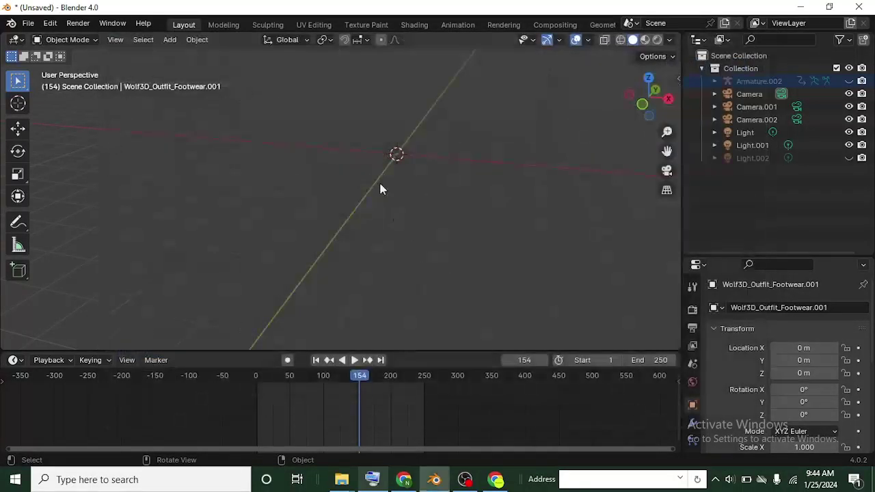
# Step: Inspect the two imported armatures by scrubbing the timeline and orbiting the view
pyautogui.moveTo(478, 170); pyautogui.dragTo(519, 271, button='middle')
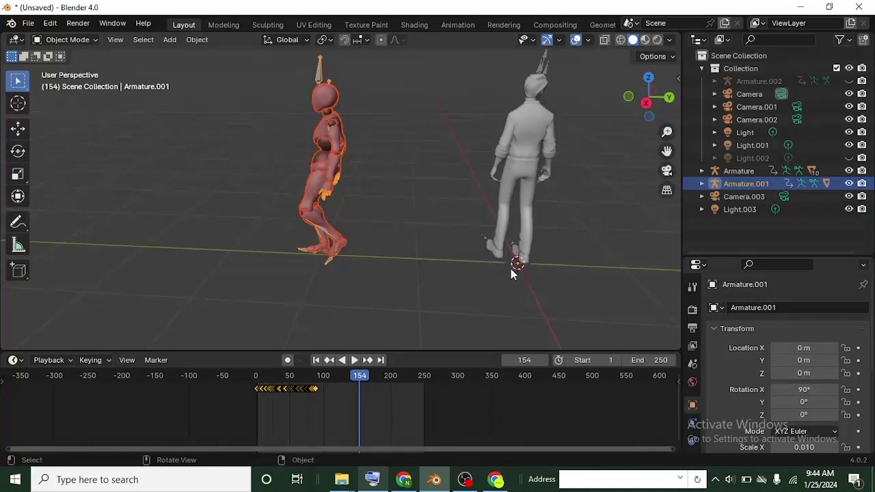
pyautogui.moveTo(360, 380); pyautogui.dragTo(237, 395)
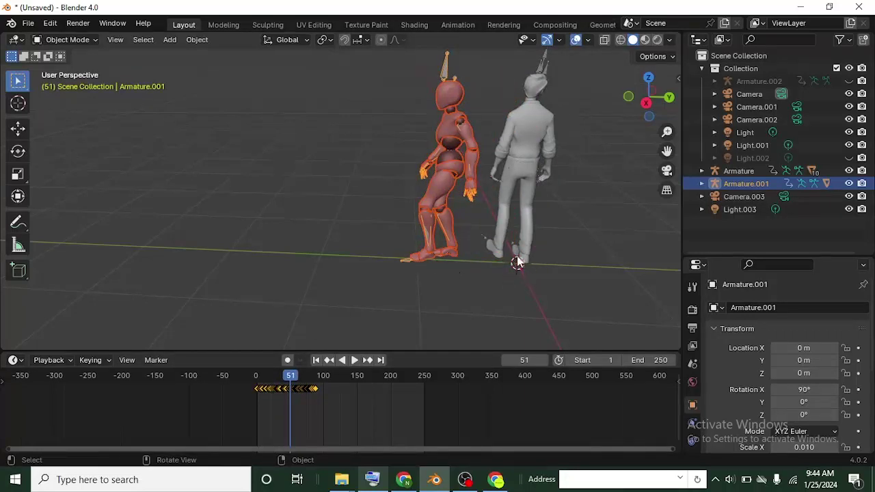
pyautogui.moveTo(518, 254); pyautogui.dragTo(384, 189, button='middle')
pyautogui.scroll(3, 455, 168)
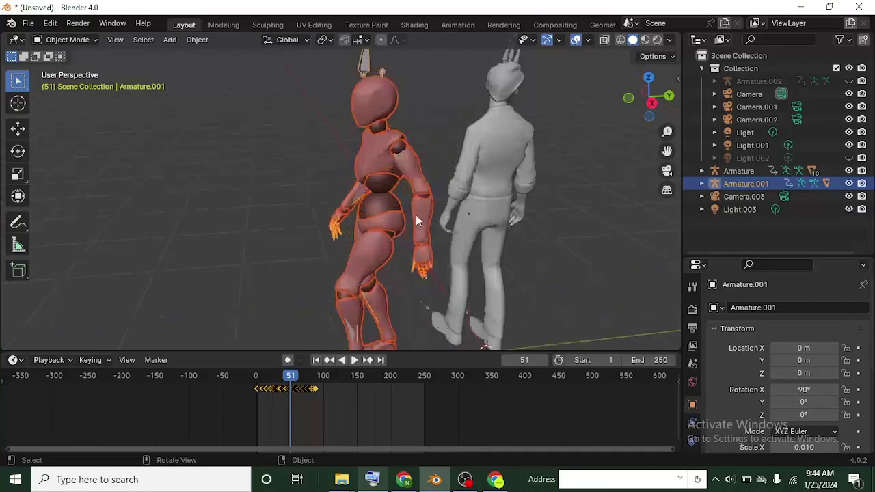
pyautogui.scroll(-4, 507, 319)
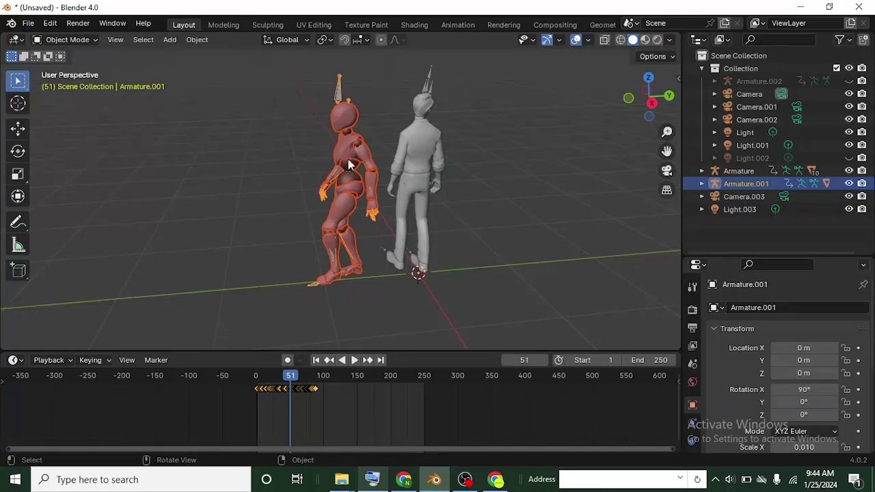
# Step: Undo the FBX import and switch to Mixamo in the browser
pyautogui.hotkey('ctrl', 'z')
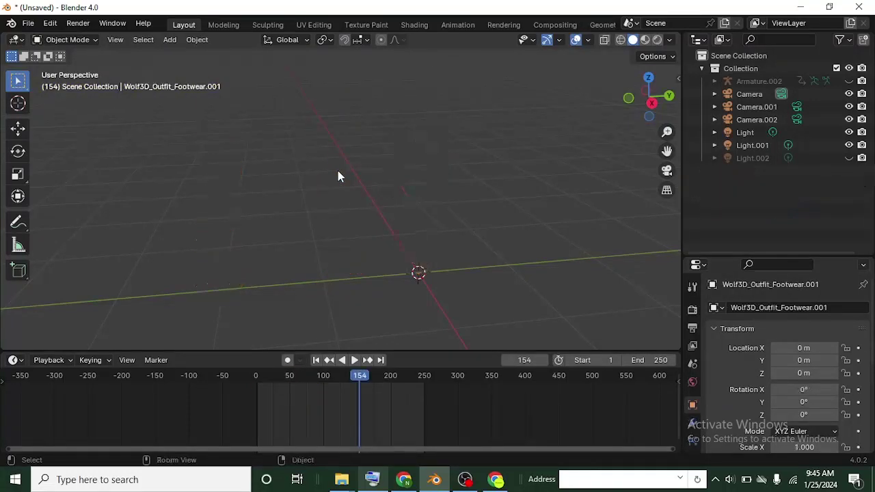
pyautogui.moveTo(337, 177); pyautogui.dragTo(424, 312, button='middle')
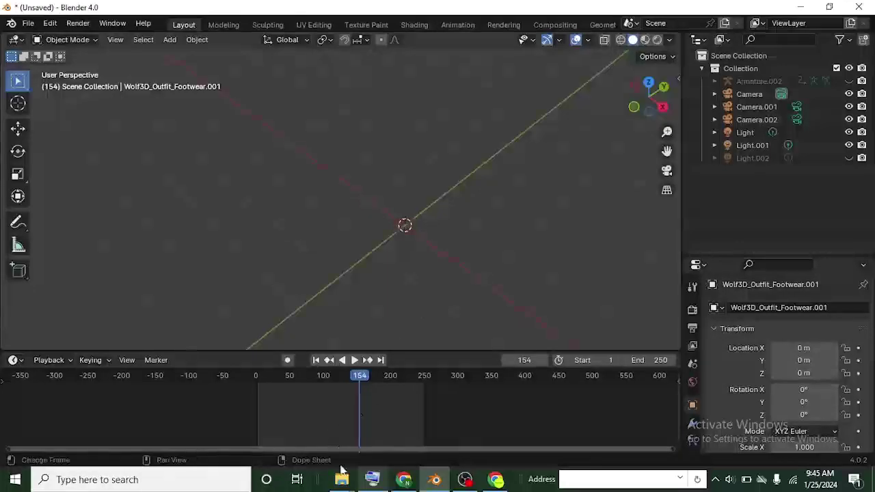
pyautogui.moveTo(341, 479)
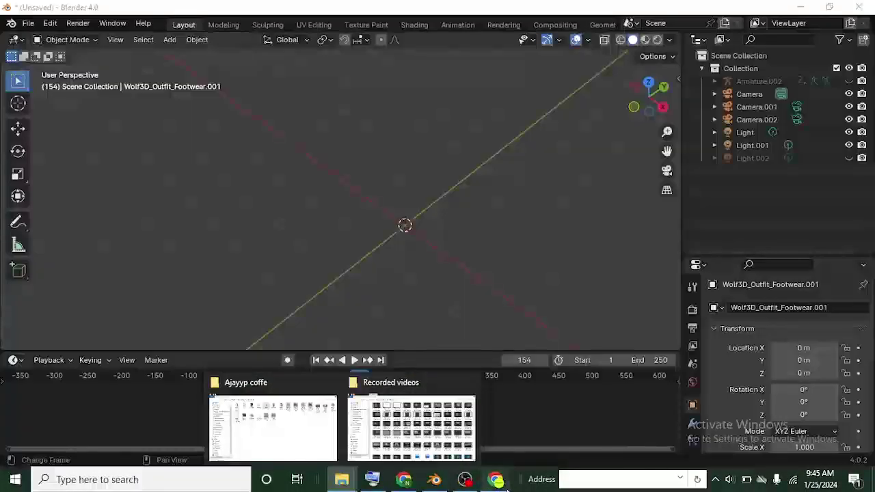
pyautogui.click(505, 485)
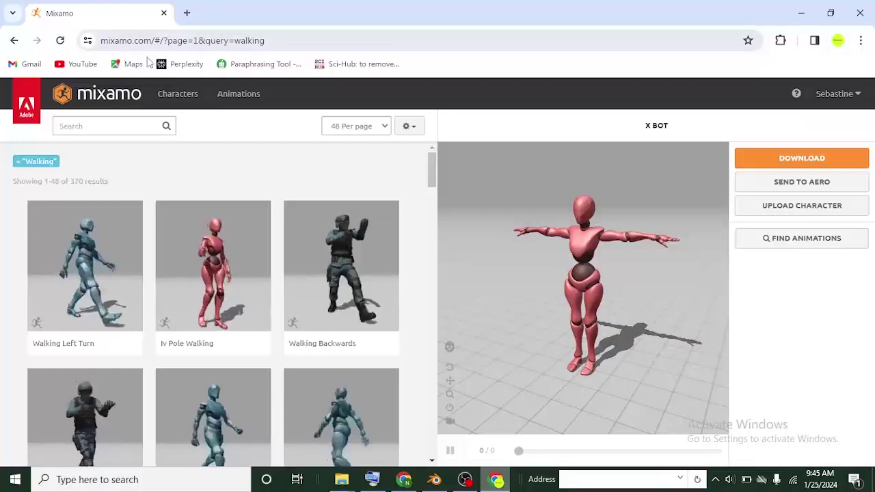
# Step: Scroll the Mixamo results and start uploading a custom character
pyautogui.scroll(-5, 416, 238)
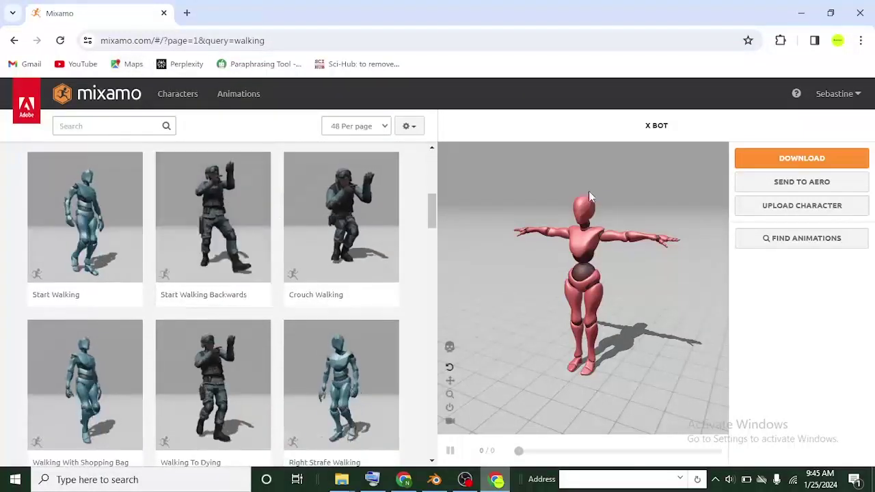
pyautogui.click(806, 211)
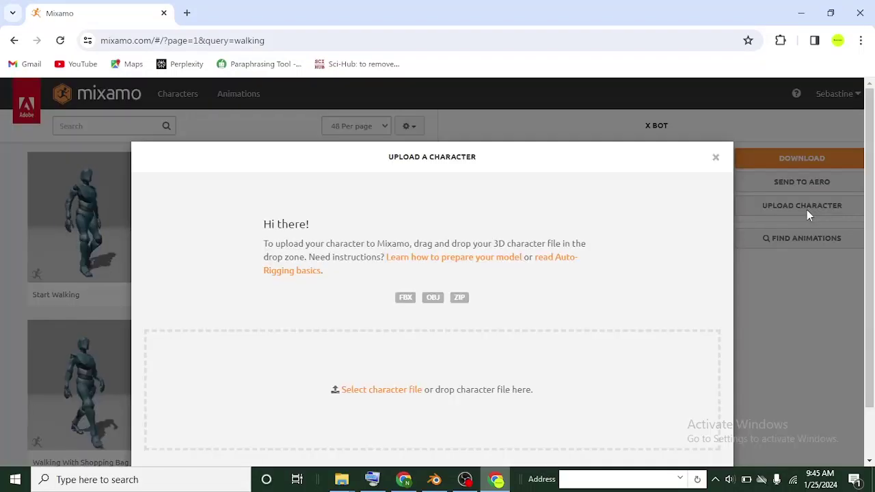
# Step: Upload Young Boy.fbx from the Ajayyp coffe FBX folder to Mixamo
pyautogui.click(383, 390)
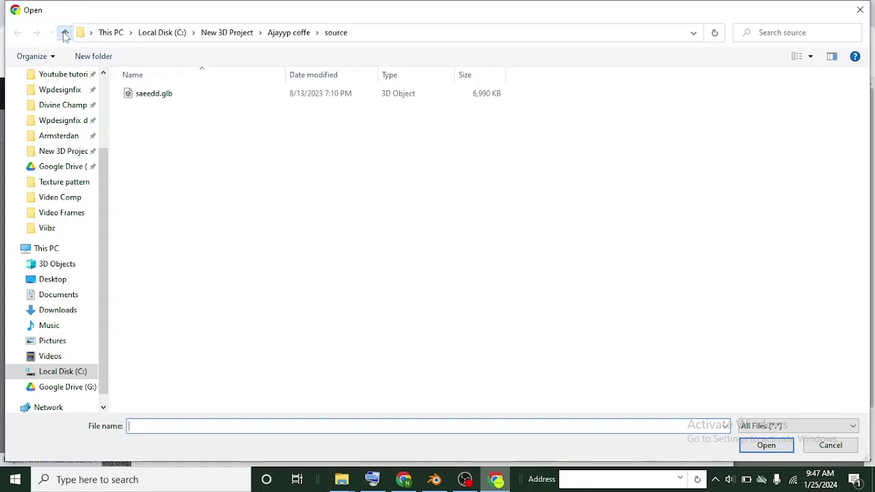
pyautogui.click(65, 33)
pyautogui.doubleClick(229, 112)
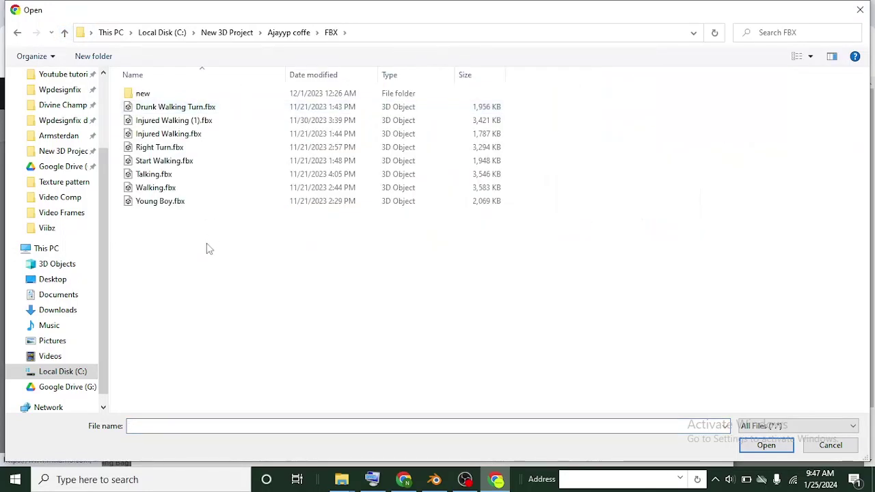
pyautogui.click(159, 205)
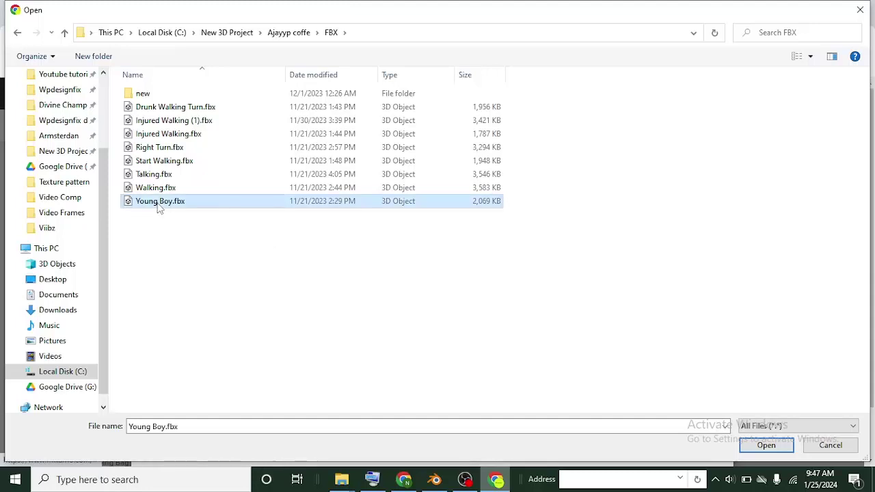
pyautogui.click(765, 445)
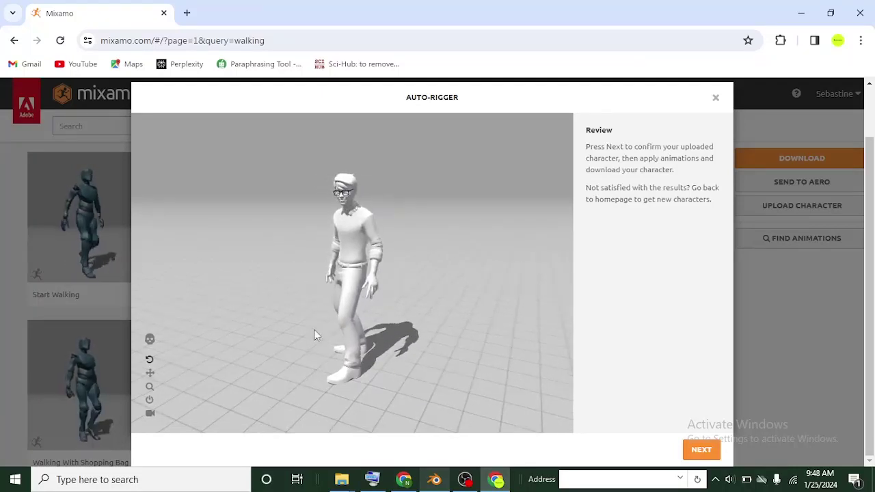
# Step: Confirm the auto-rigged Young Boy character and browse the walking animation list
pyautogui.click(701, 451)
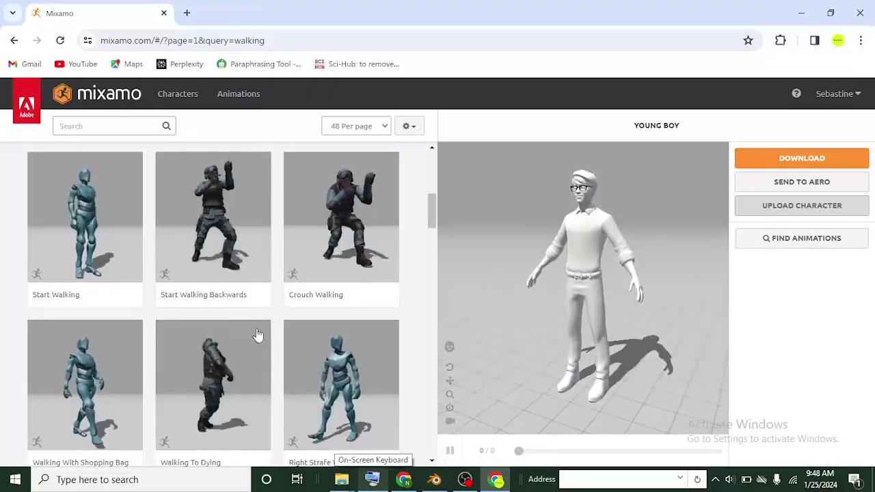
pyautogui.scroll(-1, 203, 409)
pyautogui.scroll(-2, 203, 408)
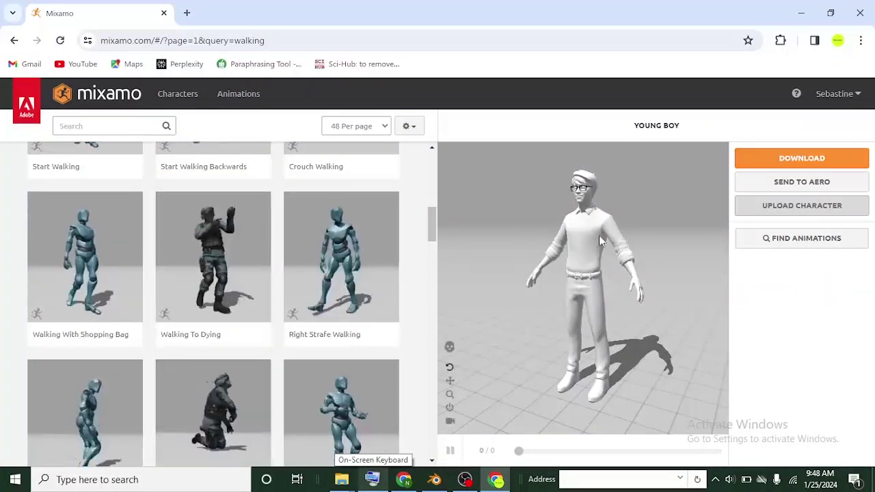
pyautogui.scroll(2, 113, 302)
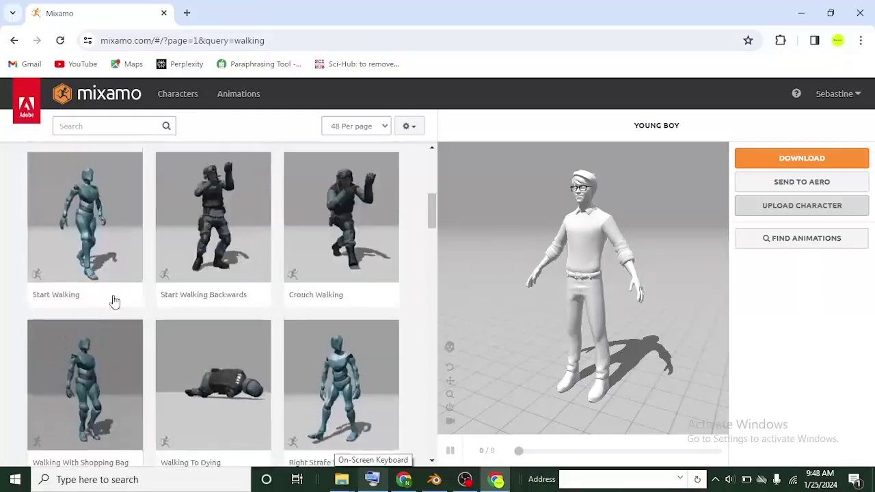
# Step: Apply the Start Walking animation to Young Boy and review its settings
pyautogui.click(86, 205)
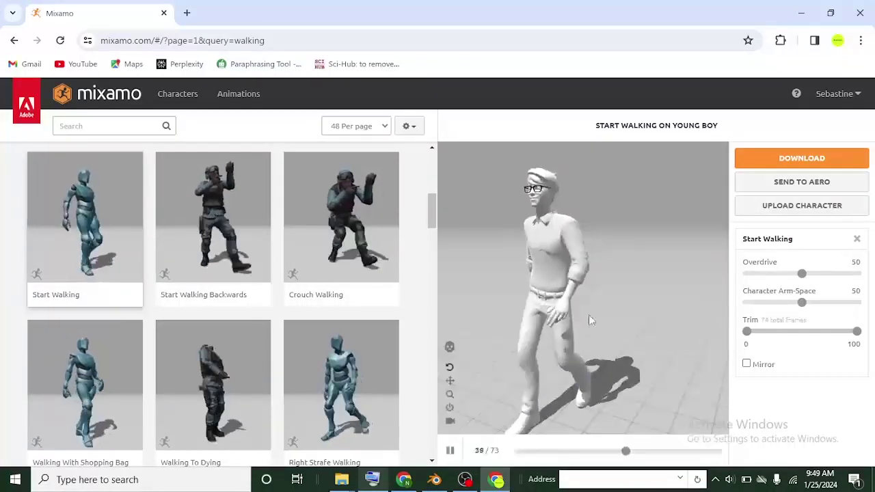
pyautogui.scroll(-1, 123, 433)
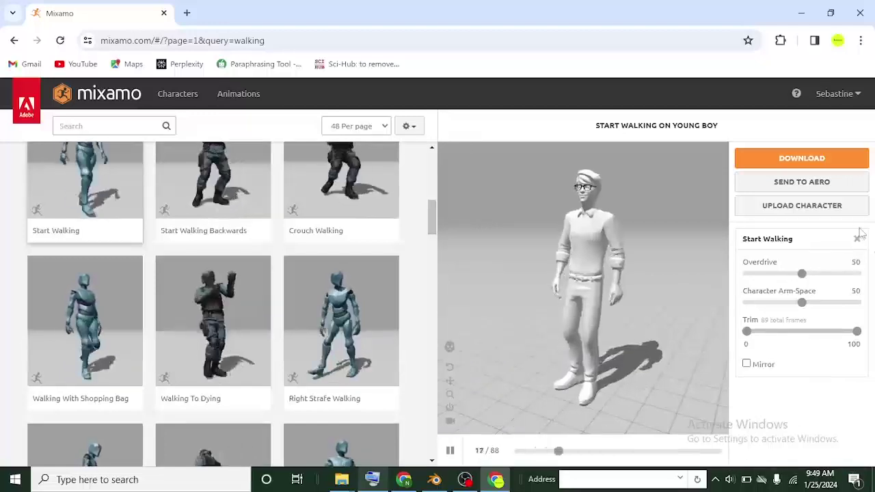
# Step: Download Start Walking as FBX Binary with Skin at 30 fps
pyautogui.click(795, 164)
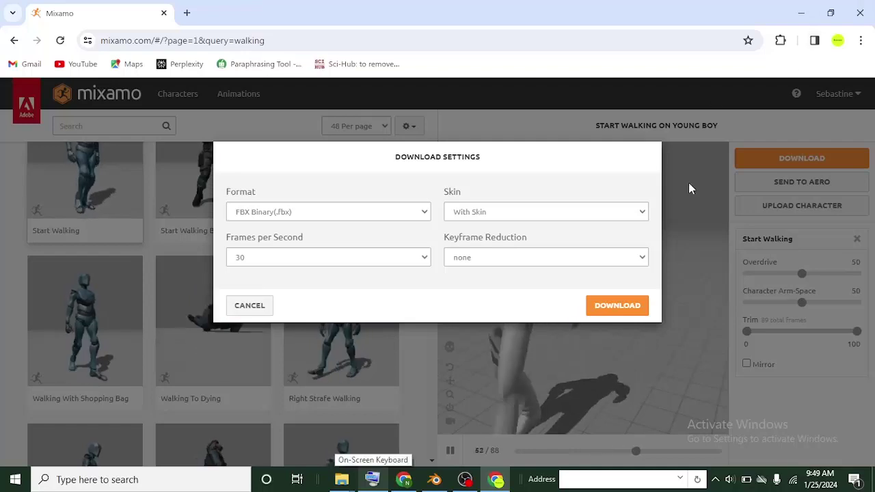
pyautogui.click(612, 307)
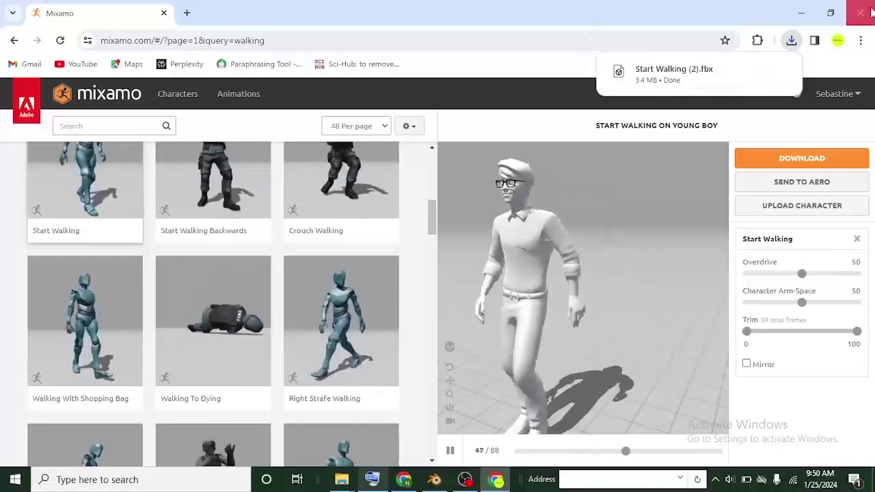
# Step: Return to Blender and pick Start Walking (2).fbx from Downloads in the FBX importer
pyautogui.click(804, 15)
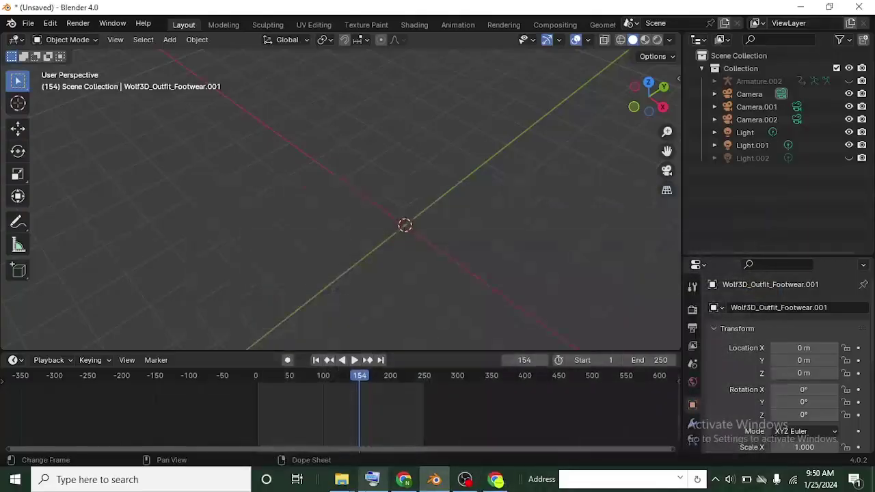
pyautogui.moveTo(443, 281); pyautogui.dragTo(439, 234, button='middle')
pyautogui.click(29, 23)
pyautogui.moveTo(93, 203)
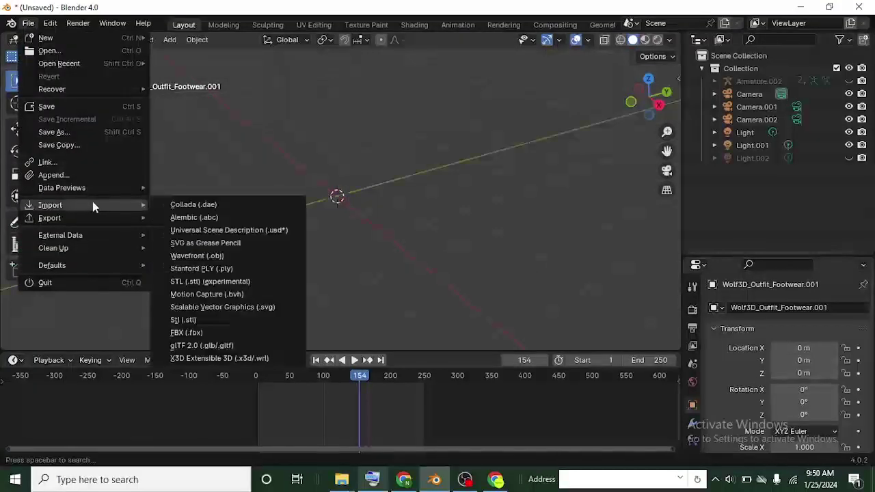
pyautogui.click(203, 335)
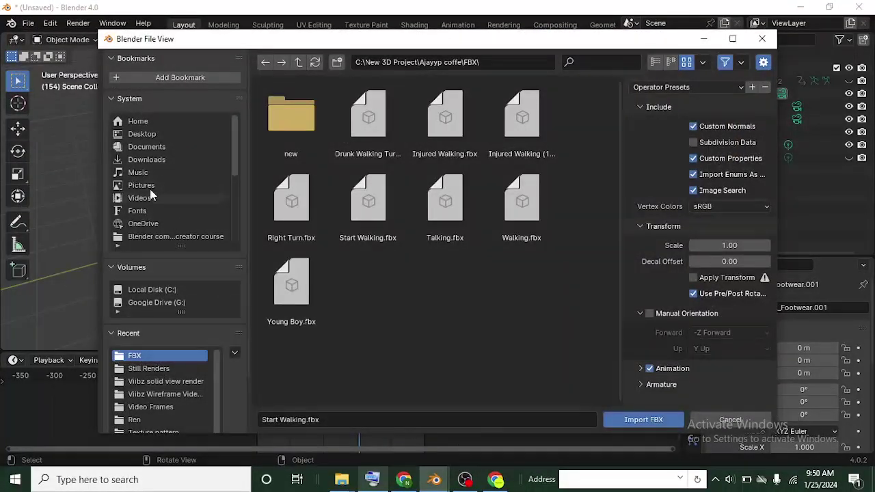
pyautogui.click(166, 160)
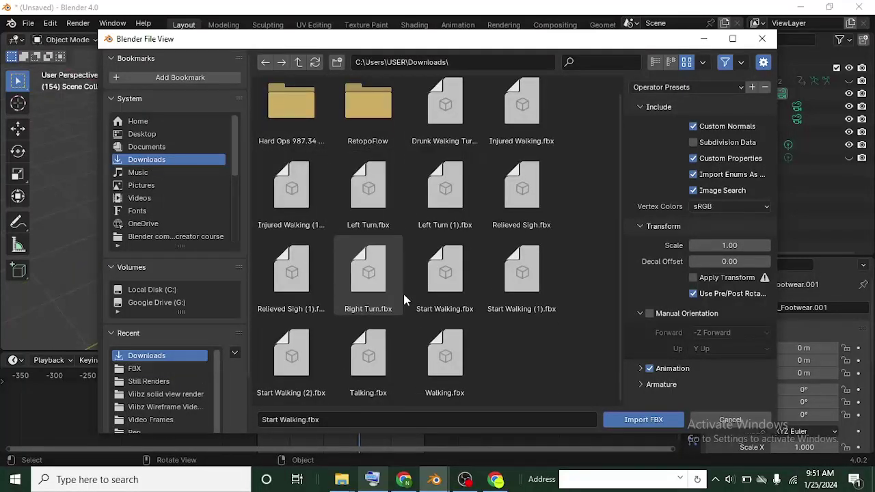
pyautogui.click(284, 373)
# Step: Import Start Walking (2).fbx and play its walk from frame 0, orbiting around the character
pyautogui.click(641, 421)
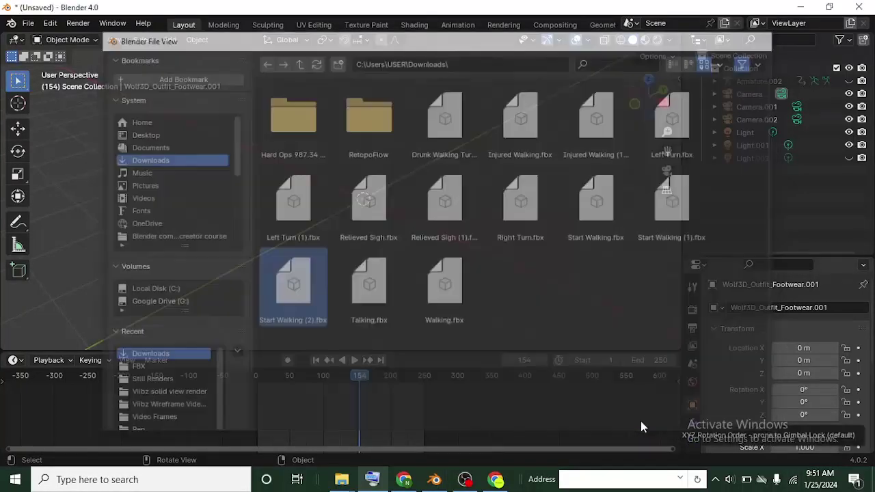
pyautogui.moveTo(342, 171); pyautogui.dragTo(210, 179, button='middle')
pyautogui.click(255, 393)
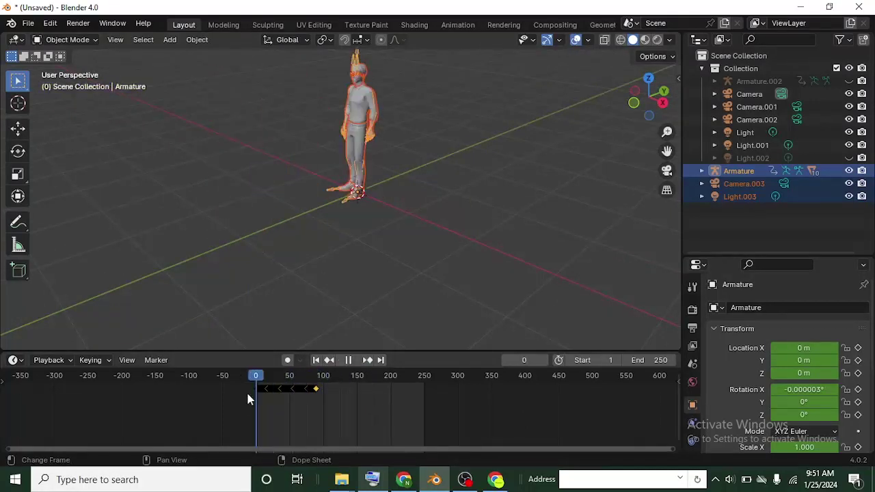
pyautogui.press('space')
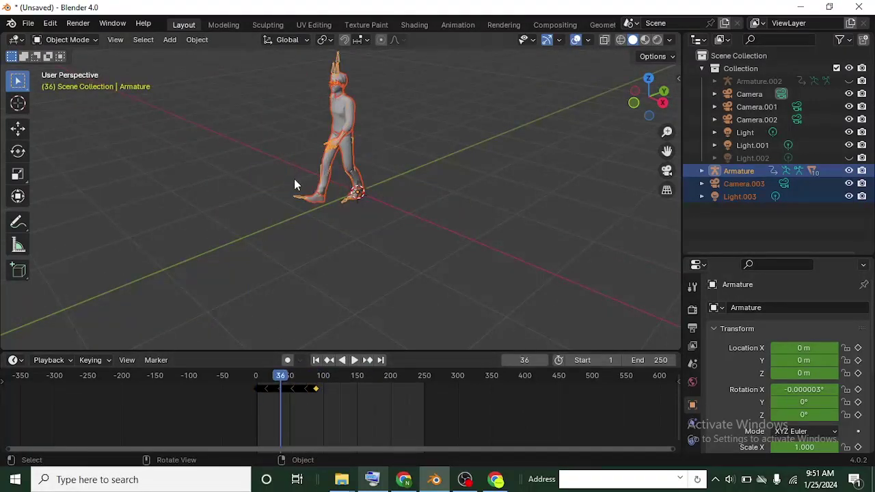
pyautogui.moveTo(295, 183); pyautogui.dragTo(408, 223, button='middle')
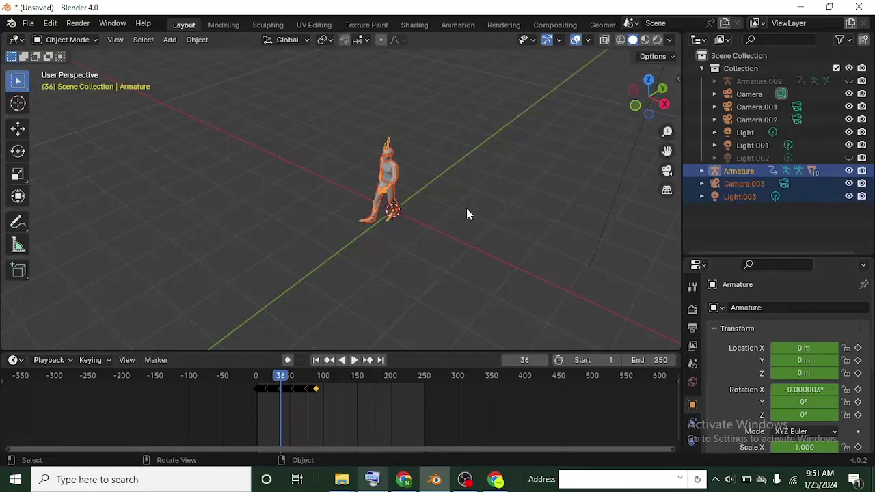
pyautogui.scroll(2, 407, 193)
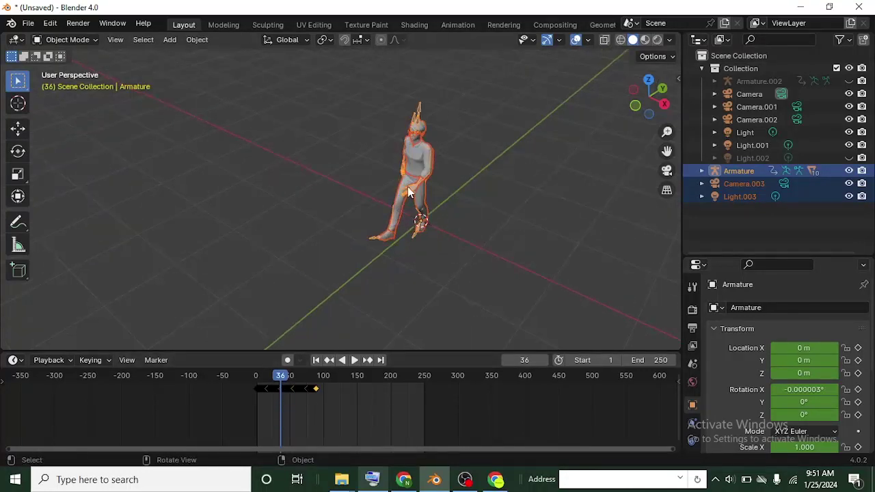
pyautogui.moveTo(415, 181); pyautogui.dragTo(329, 200, button='middle')
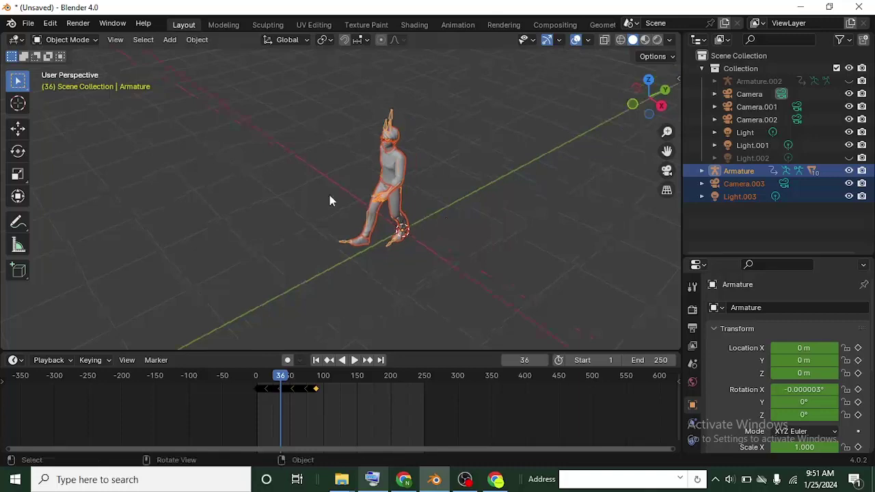
# Step: Import Right Turn.fbx from the FBX project folder as a second armature
pyautogui.click(28, 23)
pyautogui.moveTo(61, 203)
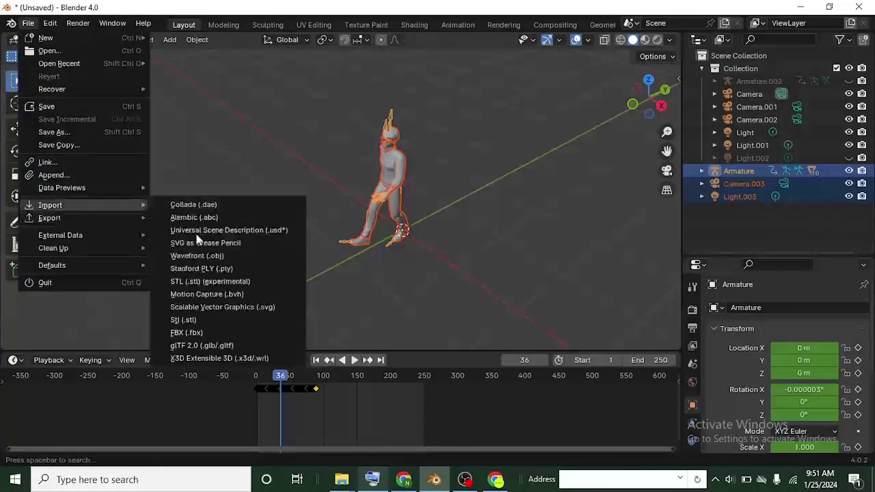
pyautogui.click(220, 333)
pyautogui.click(134, 368)
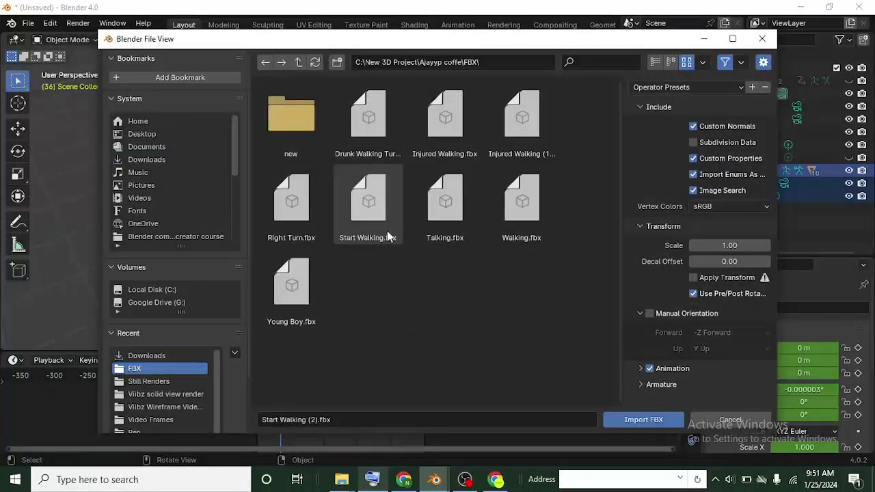
pyautogui.click(301, 218)
pyautogui.click(635, 422)
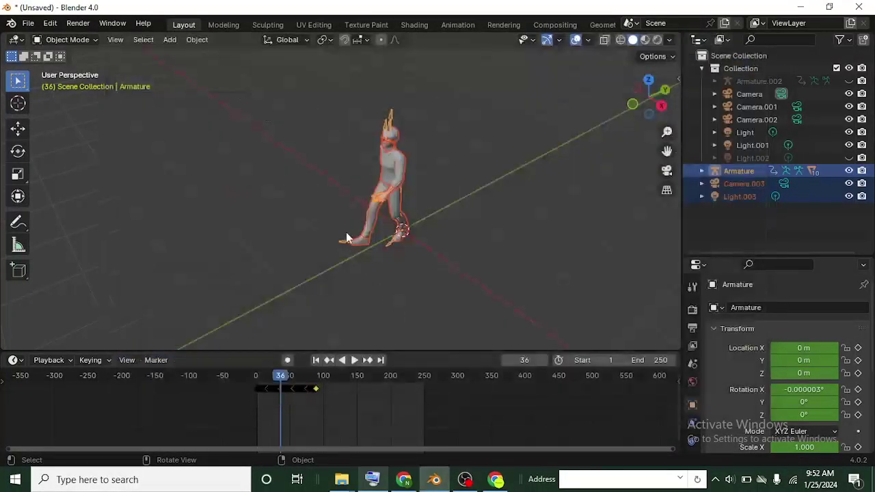
# Step: Scrub and play the timeline to compare both armatures' animations up to frame 164
pyautogui.scroll(-2, 346, 231)
pyautogui.scroll(3, 368, 197)
pyautogui.scroll(4, 400, 196)
pyautogui.moveTo(397, 289); pyautogui.dragTo(303, 299, button='middle')
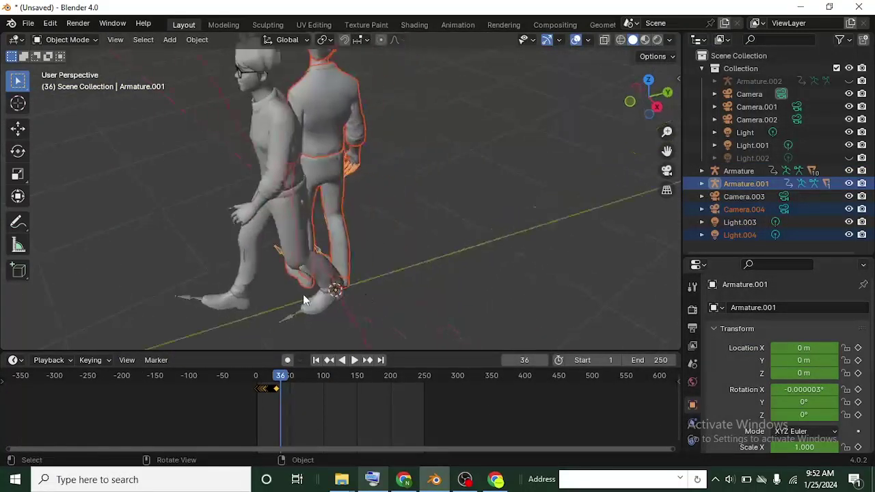
pyautogui.moveTo(279, 377); pyautogui.dragTo(334, 403)
pyautogui.scroll(-3, 287, 189)
pyautogui.keyDown('shift'); pyautogui.moveTo(287, 190); pyautogui.dragTo(342, 200, button='middle'); pyautogui.keyUp('shift')
pyautogui.moveTo(335, 377); pyautogui.dragTo(429, 376)
pyautogui.press('space')
pyautogui.moveTo(279, 386); pyautogui.dragTo(367, 403)
pyautogui.press('space')
# Step: Select Armature, play both animations from the start, then select Armature.001
pyautogui.scroll(3, 262, 182)
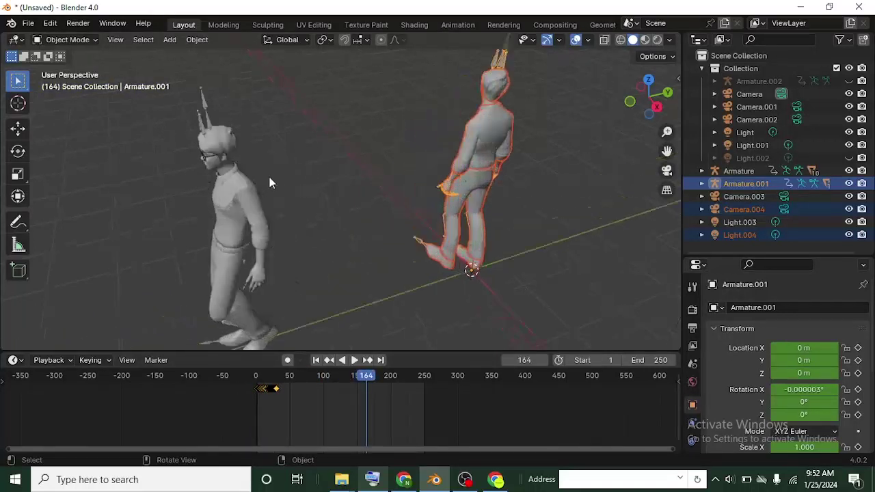
pyautogui.scroll(-2, 271, 182)
pyautogui.click(247, 139)
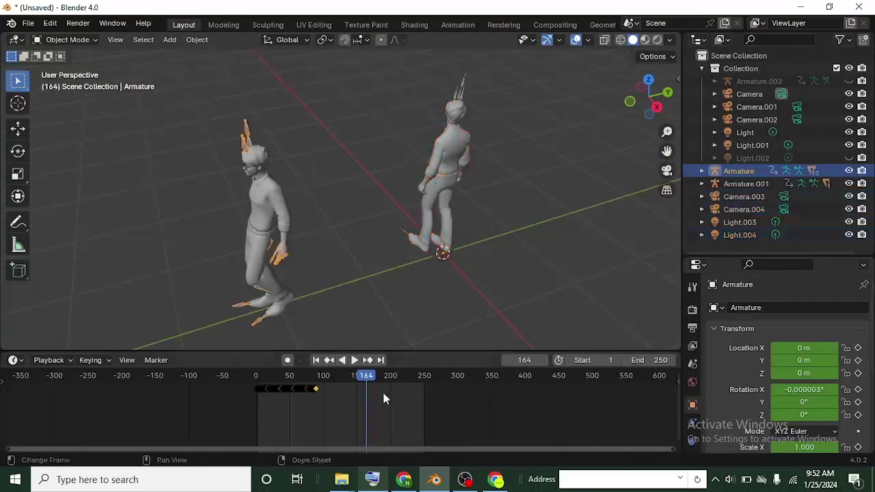
pyautogui.press('space')
pyautogui.moveTo(323, 376); pyautogui.dragTo(317, 400)
pyautogui.press('space')
pyautogui.scroll(4, 287, 214)
pyautogui.scroll(-3, 290, 234)
pyautogui.keyDown('alt'); pyautogui.scroll(5, 291, 234); pyautogui.keyUp('alt')
pyautogui.click(501, 60)
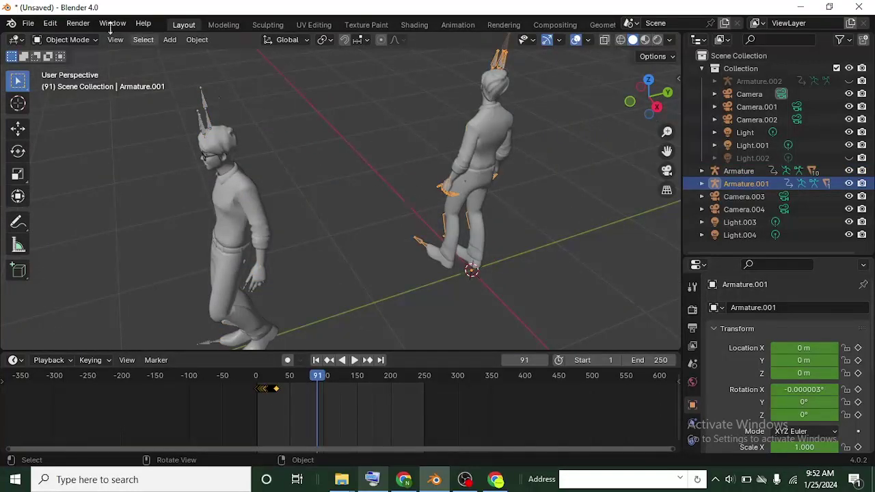
# Step: Put Armature.001 into Pose Mode
pyautogui.click(67, 39)
pyautogui.click(68, 83)
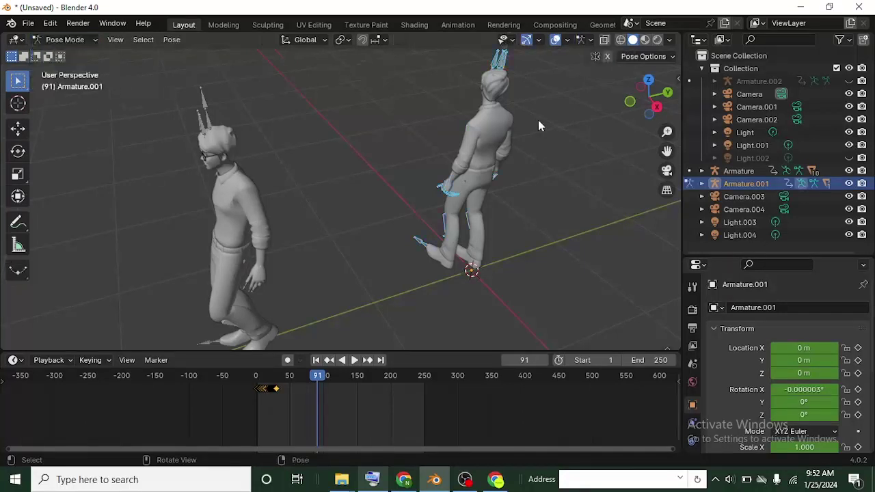
pyautogui.moveTo(489, 136); pyautogui.dragTo(451, 195, button='middle')
pyautogui.scroll(1, 285, 398)
pyautogui.scroll(2, 286, 398)
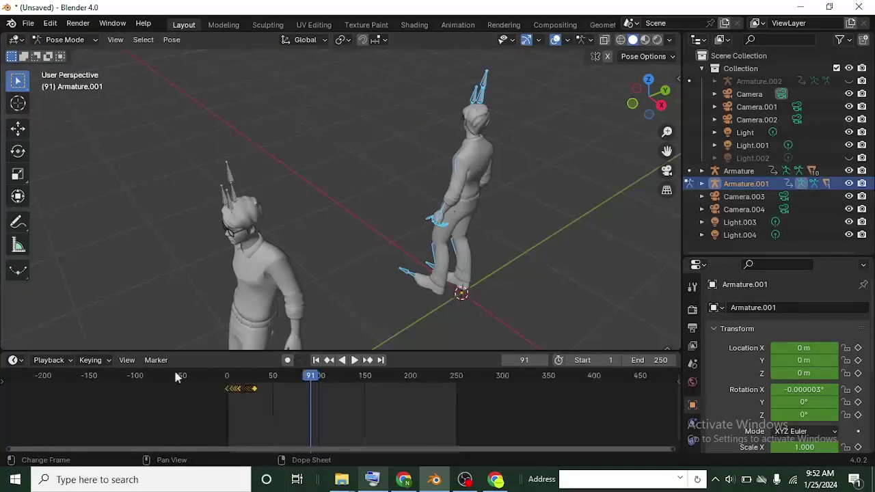
# Step: In the Animation workspace Dope Sheet, shift Armature.001's keyframes 92 frames later to start at frame 91
pyautogui.click(16, 361)
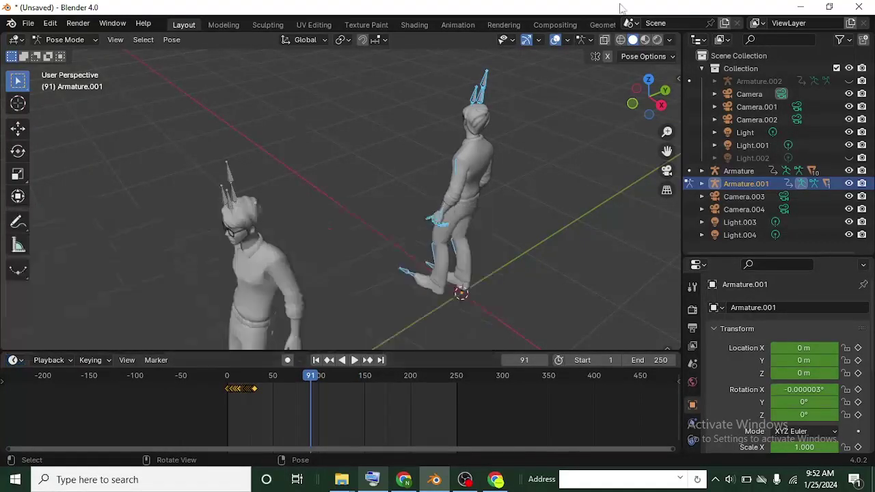
pyautogui.click(457, 25)
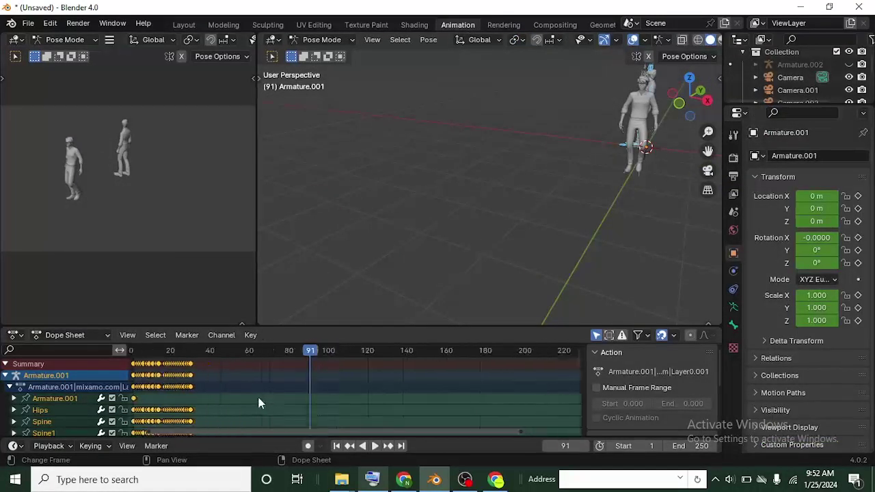
pyautogui.scroll(-3, 619, 134)
pyautogui.moveTo(618, 127); pyautogui.dragTo(458, 227, button='middle')
pyautogui.scroll(1, 238, 384)
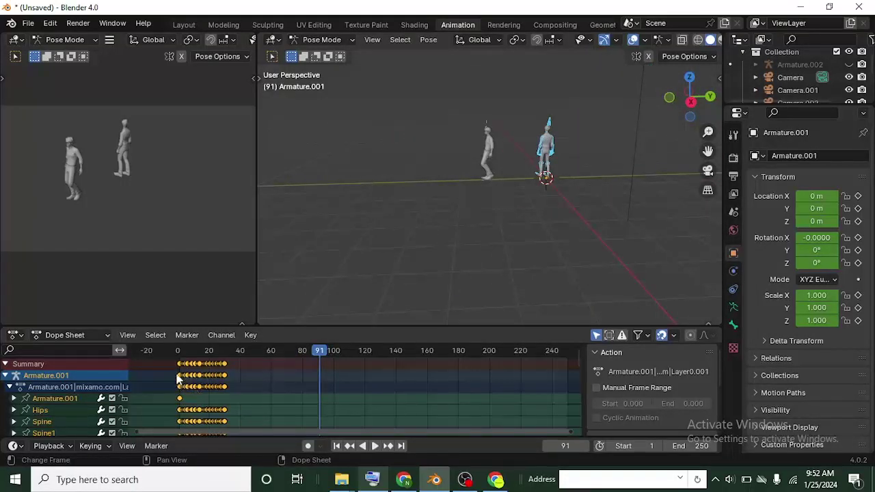
pyautogui.press('g')
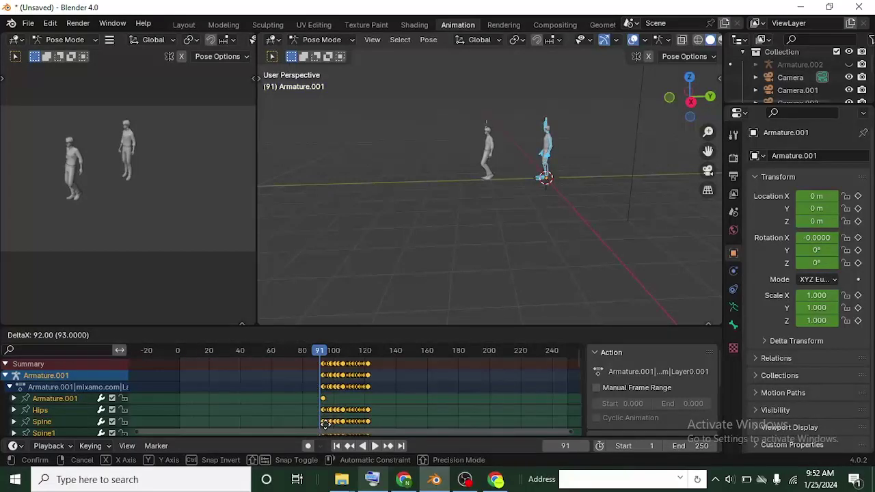
pyautogui.click(323, 424)
pyautogui.scroll(4, 478, 147)
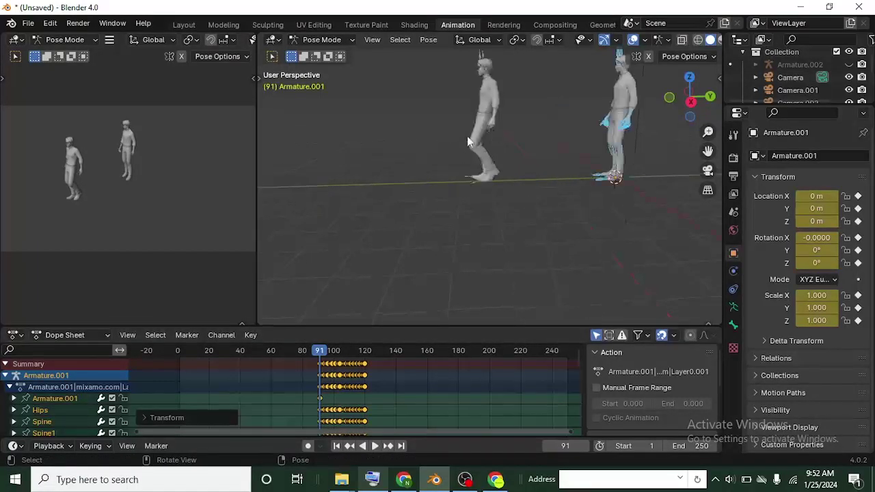
# Step: Deselect all of the second character's bones
pyautogui.moveTo(443, 205); pyautogui.dragTo(472, 157, button='middle')
pyautogui.scroll(1, 358, 219)
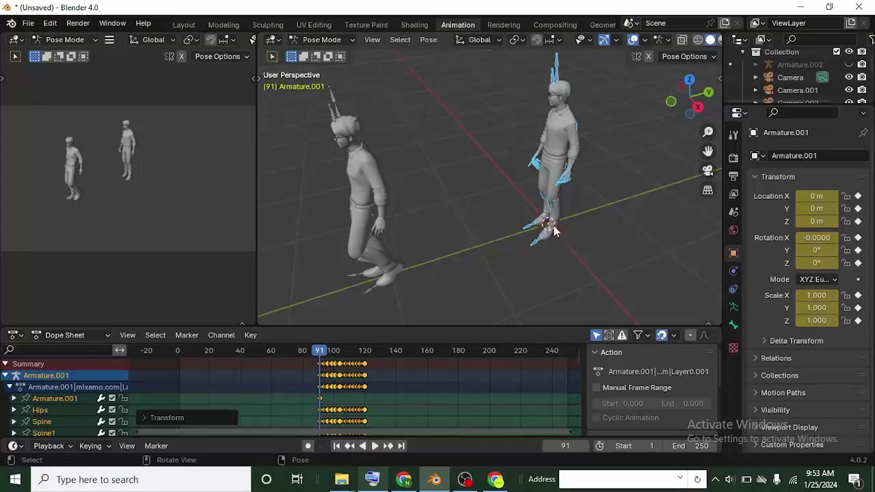
pyautogui.moveTo(388, 195); pyautogui.dragTo(392, 214, button='middle')
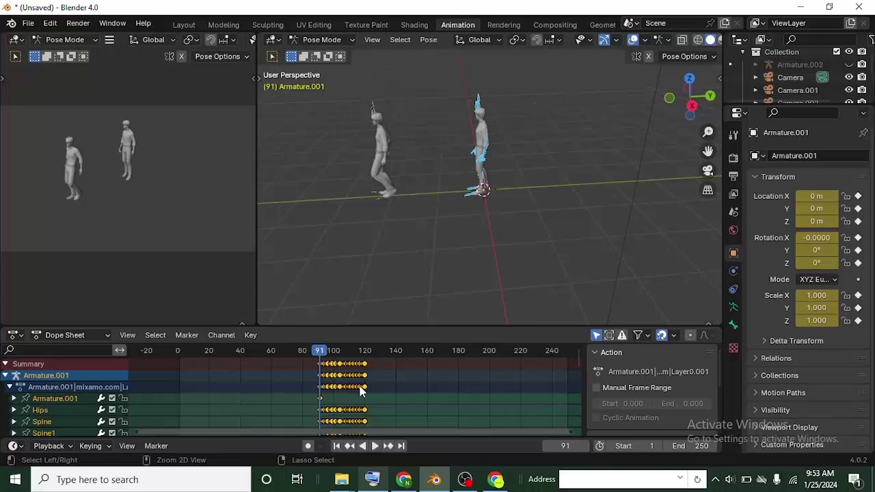
pyautogui.moveTo(393, 146); pyautogui.dragTo(459, 185, button='middle')
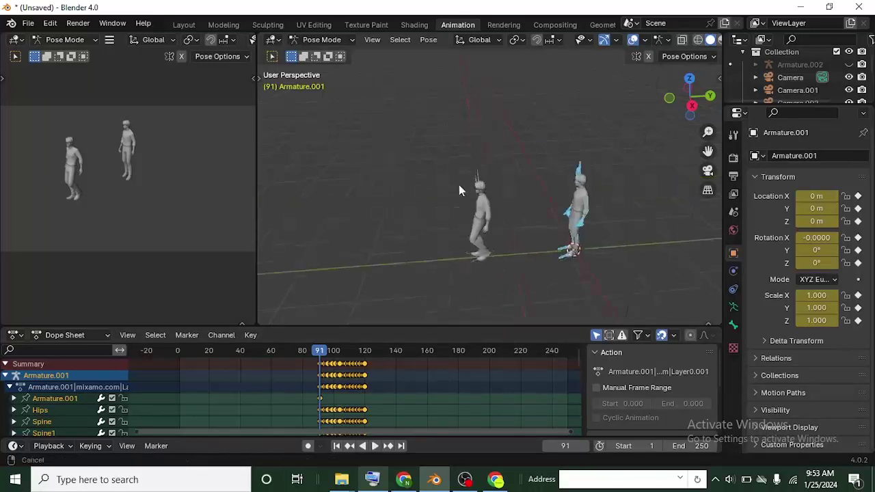
pyautogui.scroll(3, 459, 185)
pyautogui.scroll(2, 459, 185)
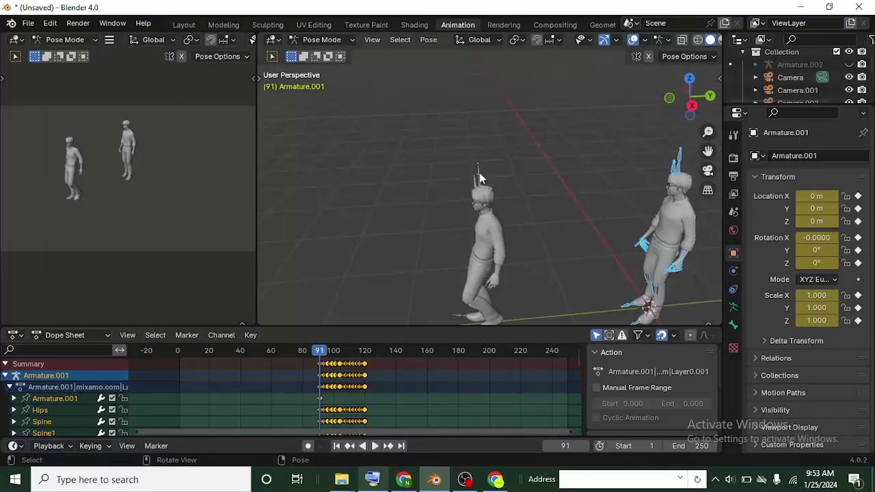
pyautogui.hotkey('alt', 'a')
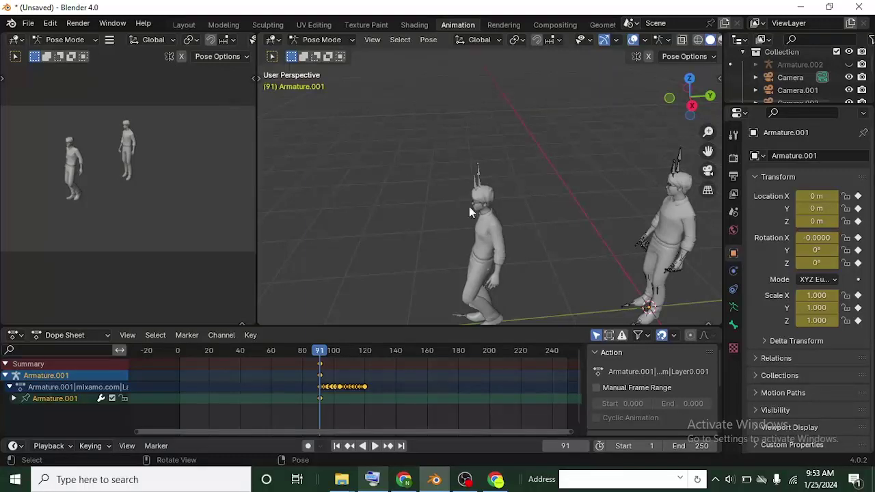
# Step: Switch to Object Mode, select the first character's Armature and enter Pose Mode
pyautogui.click(354, 41)
pyautogui.click(324, 53)
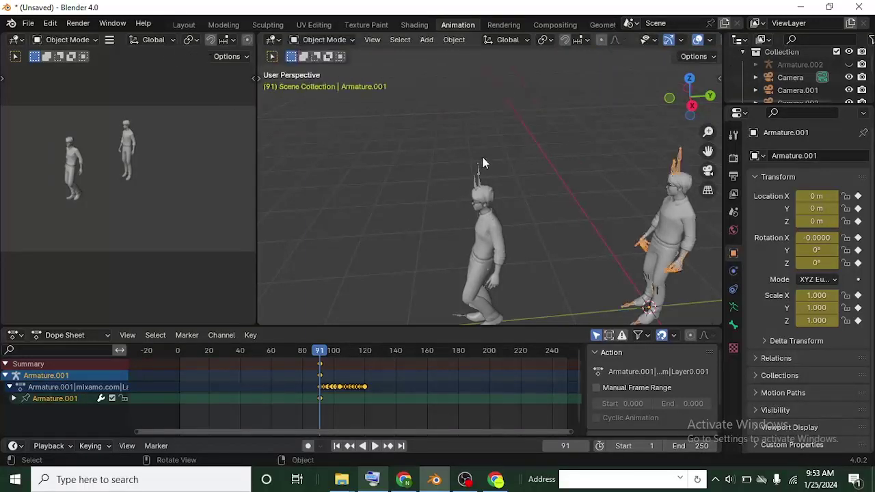
pyautogui.click(478, 179)
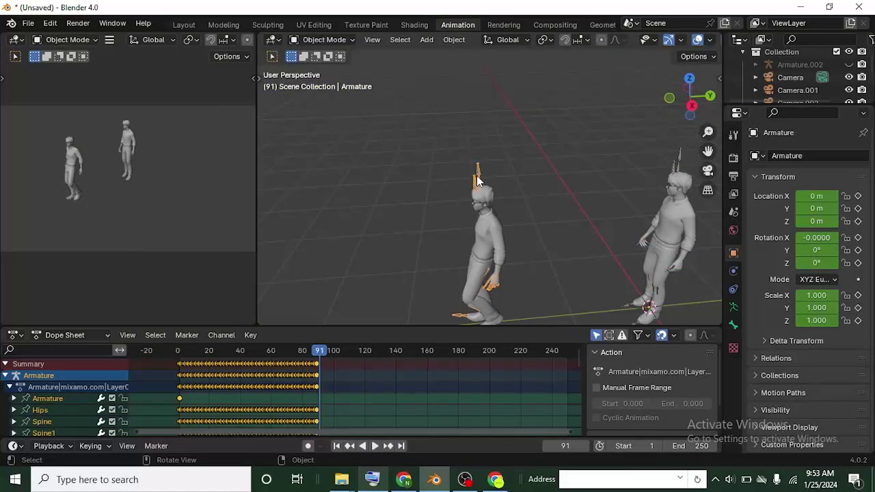
pyautogui.hotkey('ctrl', 'Tab')
pyautogui.moveTo(514, 193); pyautogui.dragTo(492, 194, button='middle')
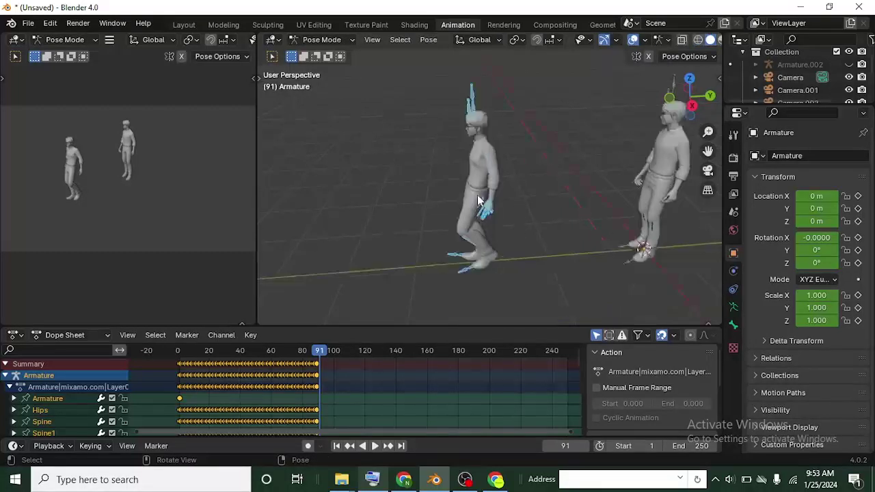
pyautogui.scroll(2, 477, 195)
pyautogui.scroll(-3, 477, 195)
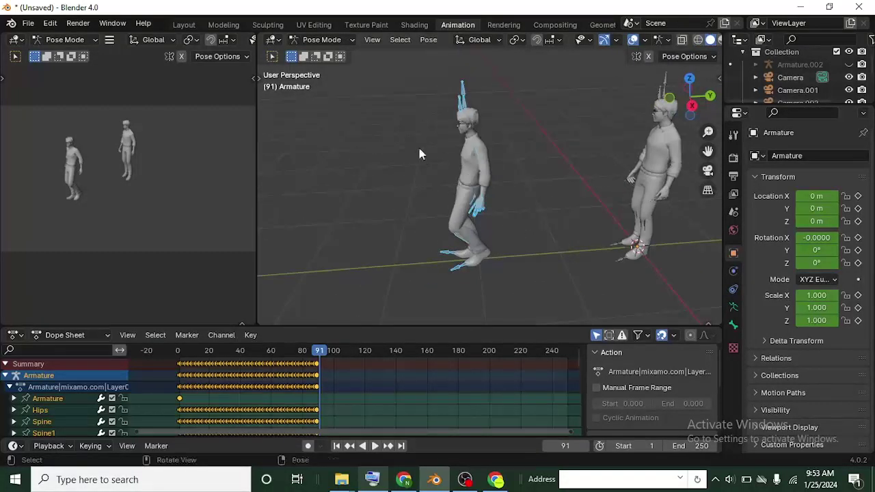
pyautogui.scroll(2, 421, 157)
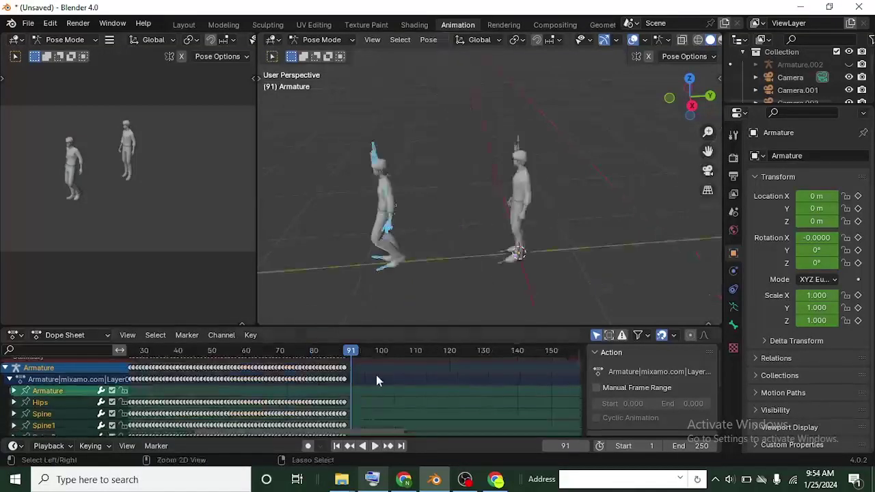
# Step: Paste the copied keyframes into Armature's action after frame 91
pyautogui.hotkey('ctrl', 'v')
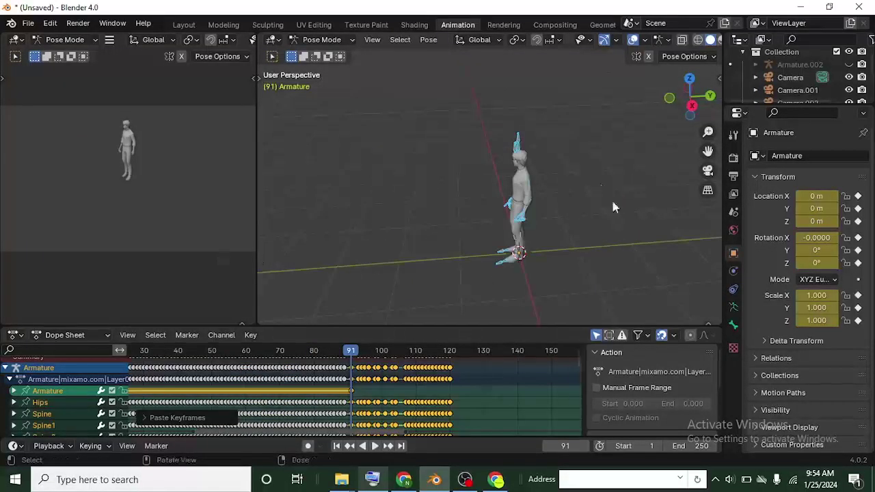
pyautogui.scroll(-5, 433, 188)
pyautogui.keyDown('shift'); pyautogui.moveTo(434, 188); pyautogui.dragTo(496, 219, button='middle'); pyautogui.keyUp('shift')
pyautogui.moveTo(350, 353); pyautogui.dragTo(248, 353)
pyautogui.moveTo(444, 226); pyautogui.dragTo(562, 215, button='middle')
pyautogui.scroll(-3, 562, 215)
# Step: Play the combined animation and stop back at frame 71
pyautogui.press('space')
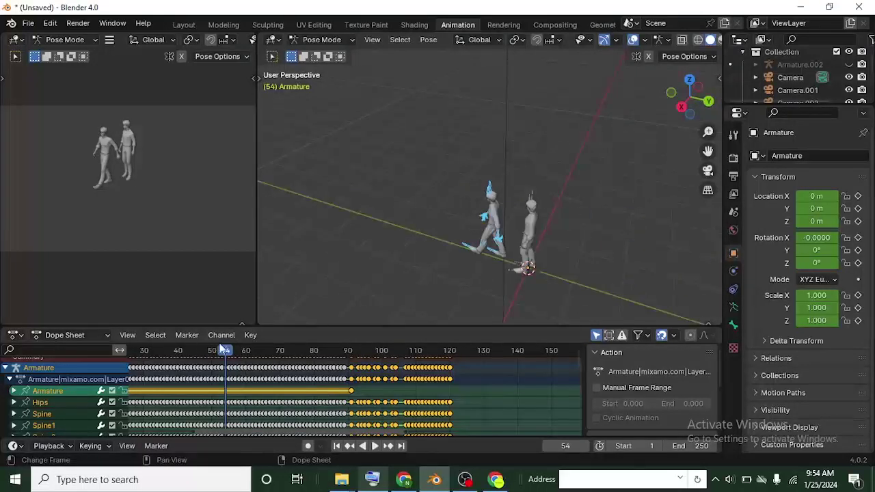
pyautogui.press('space')
pyautogui.moveTo(329, 356); pyautogui.dragTo(283, 351)
pyautogui.moveTo(513, 297); pyautogui.dragTo(546, 259, button='middle')
pyautogui.scroll(5, 533, 263)
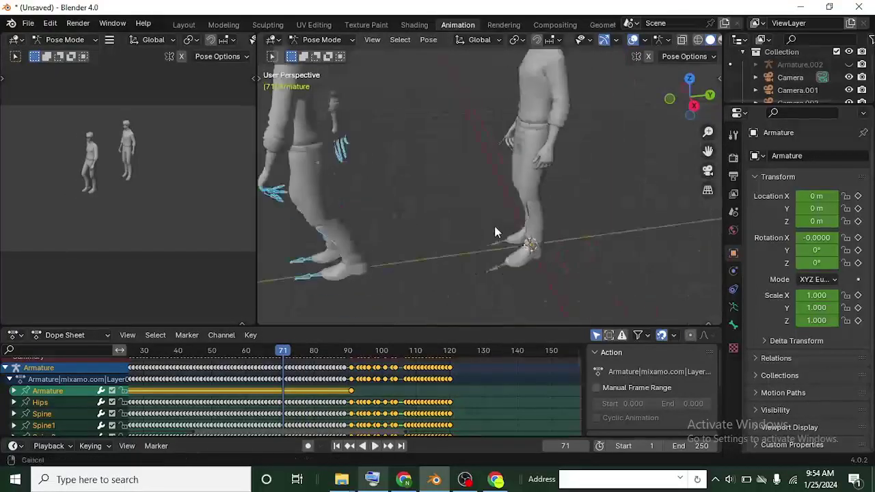
pyautogui.scroll(-6, 496, 230)
pyautogui.moveTo(496, 230); pyautogui.dragTo(494, 107, button='middle')
# Step: Return to Object Mode and delete all of the second character's objects
pyautogui.hotkey('ctrl', 'Tab')
pyautogui.scroll(3, 505, 89)
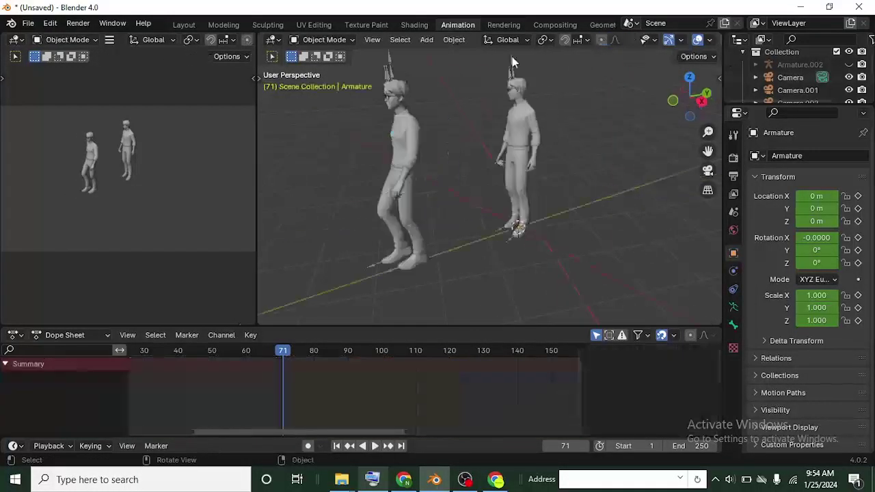
pyautogui.click(513, 73)
pyautogui.click(519, 131)
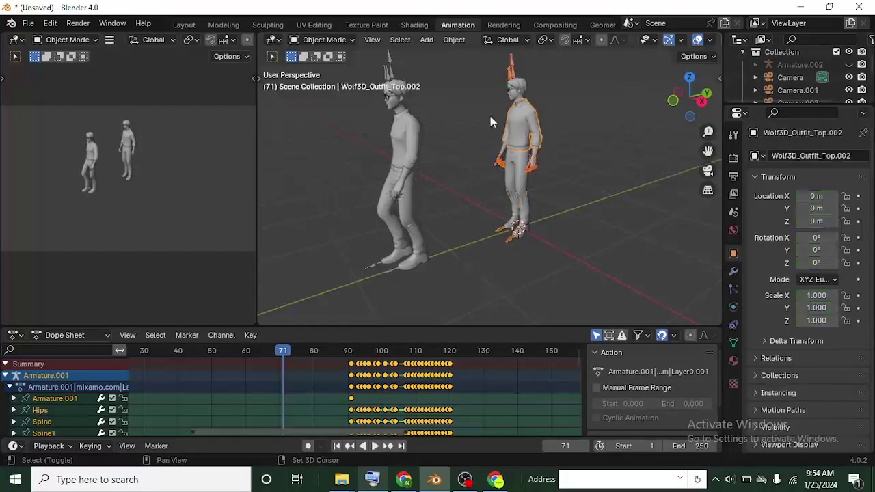
pyautogui.moveTo(504, 98); pyautogui.dragTo(545, 209)
pyautogui.press('Delete')
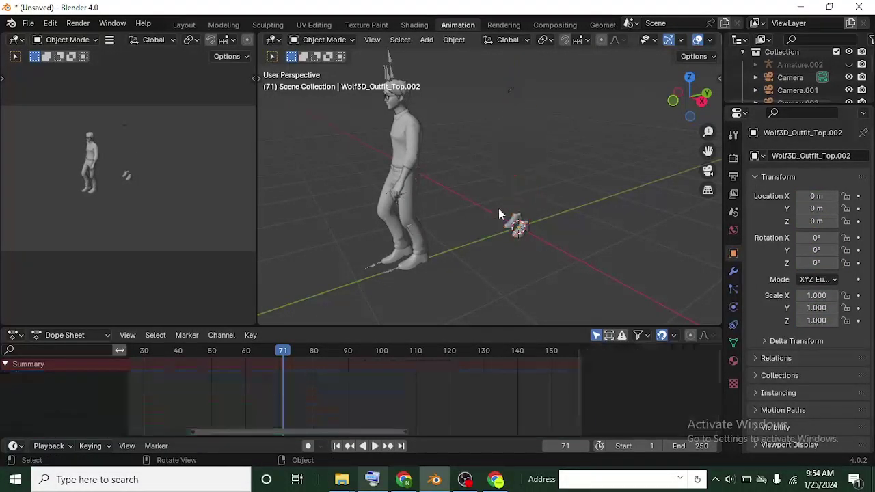
# Step: Delete the leftover object near the origin
pyautogui.moveTo(495, 67); pyautogui.dragTo(538, 253)
pyautogui.moveTo(503, 72); pyautogui.dragTo(552, 274)
pyautogui.press('Delete')
pyautogui.moveTo(551, 258); pyautogui.dragTo(456, 211, button='middle')
pyautogui.scroll(3, 456, 210)
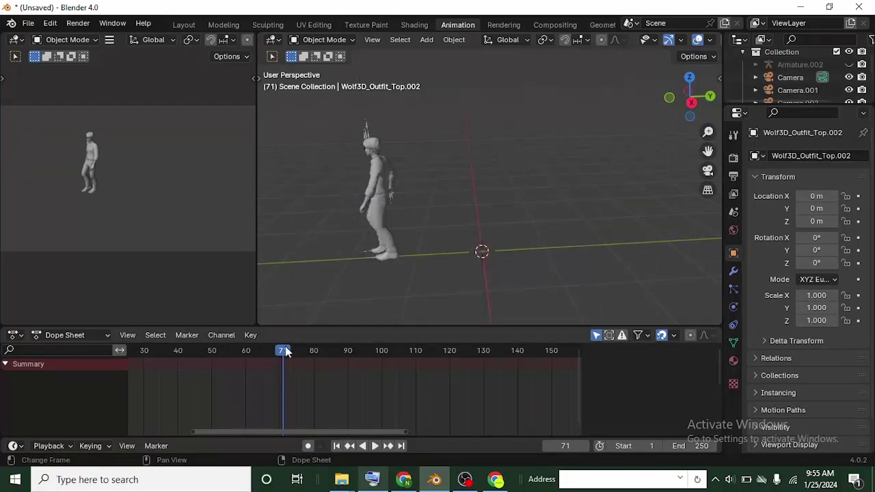
# Step: Scrub the remaining walk to frame 77 and select its armature
pyautogui.moveTo(285, 346); pyautogui.dragTo(302, 362)
pyautogui.moveTo(376, 210); pyautogui.dragTo(467, 255, button='middle')
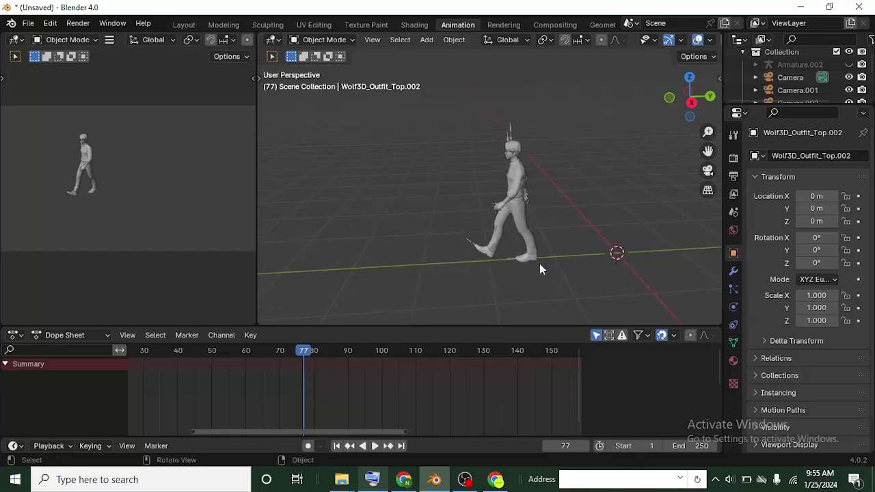
pyautogui.scroll(3, 505, 254)
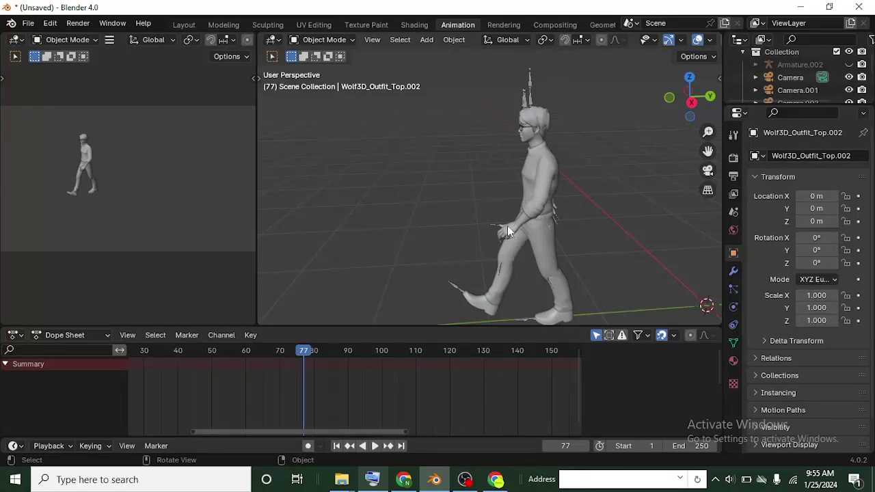
pyautogui.scroll(-3, 507, 225)
pyautogui.click(509, 130)
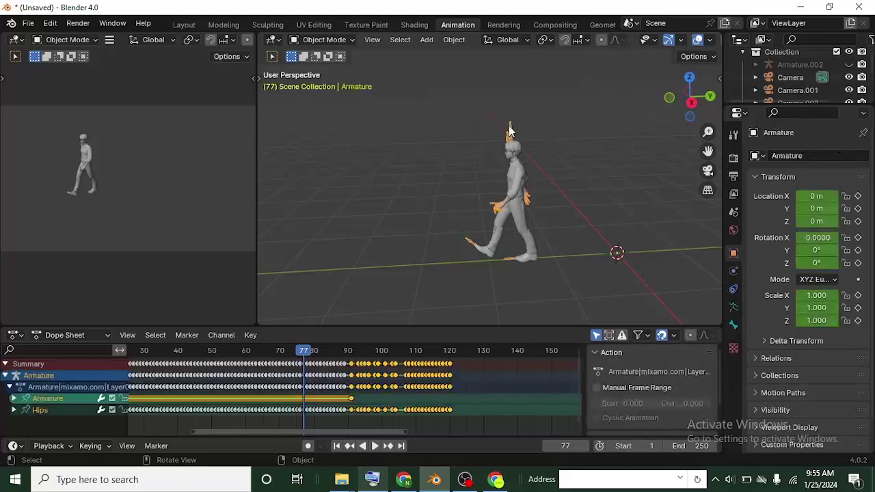
pyautogui.hotkey('ctrl', 'Tab')
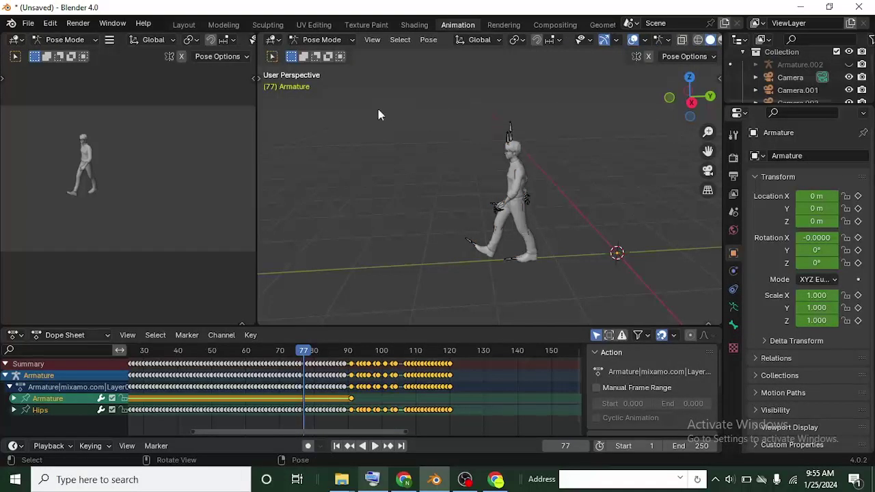
pyautogui.scroll(2, 476, 176)
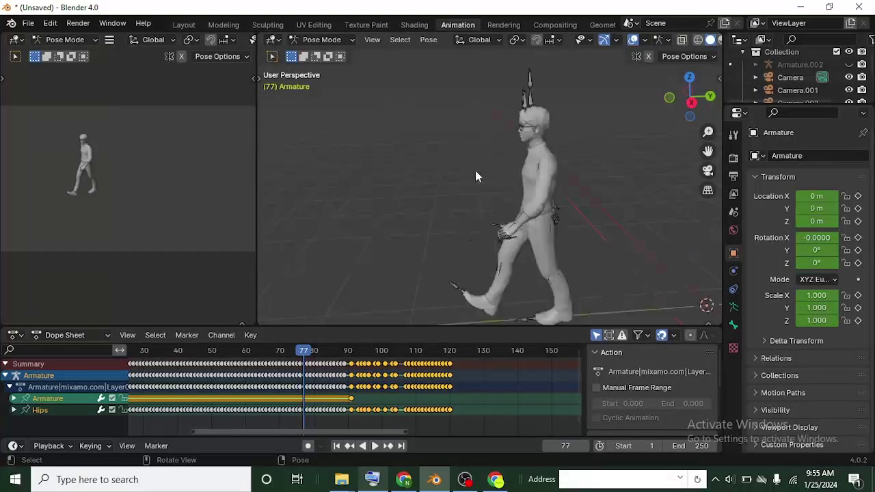
pyautogui.press('a')
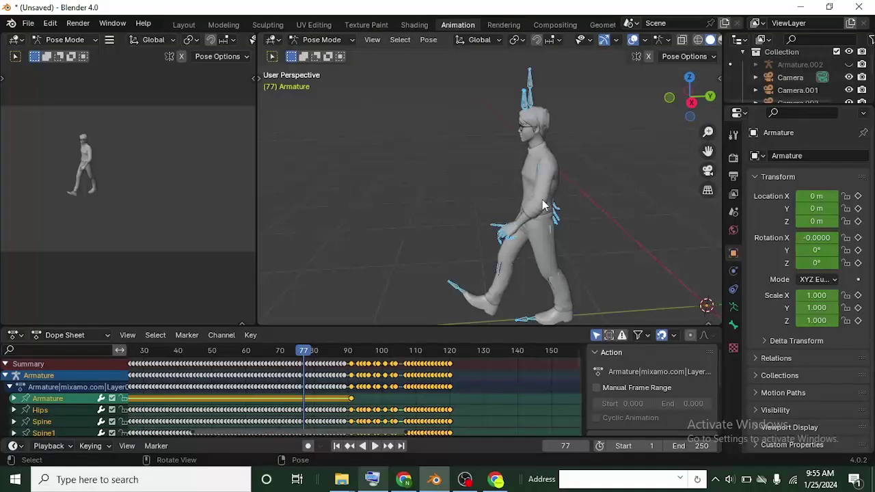
pyautogui.scroll(-4, 544, 205)
pyautogui.scroll(5, 555, 239)
pyautogui.scroll(-5, 544, 242)
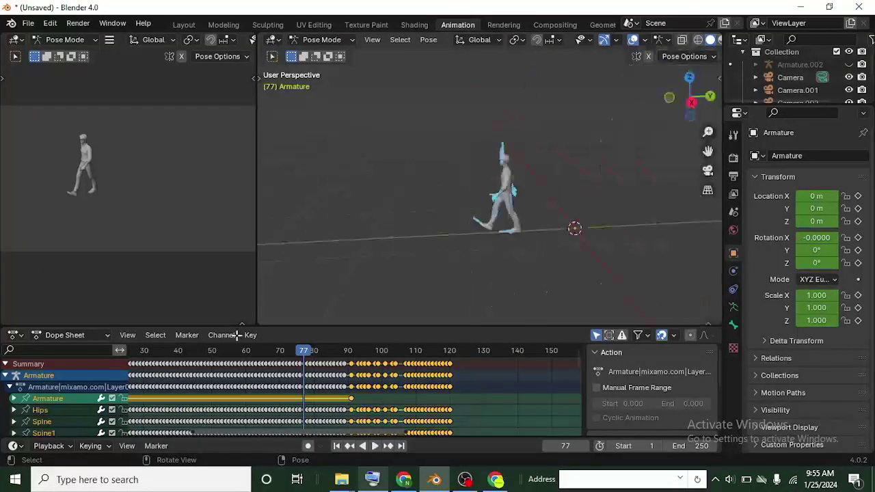
pyautogui.click(14, 335)
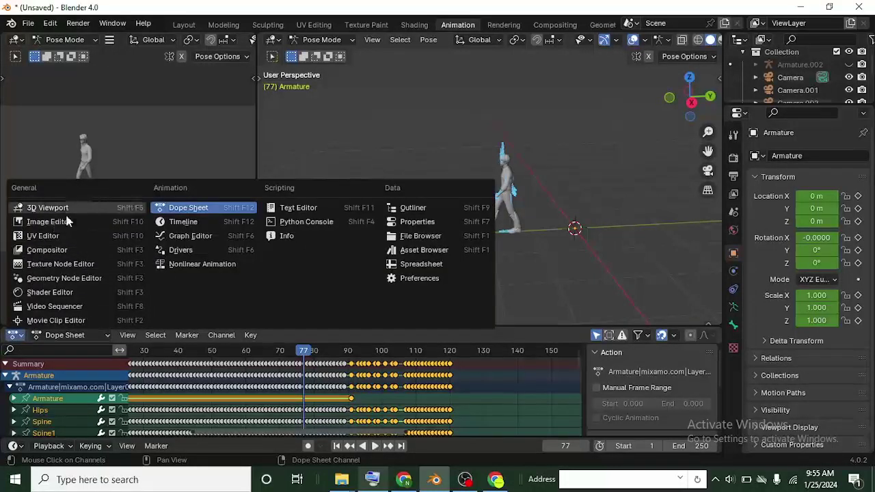
pyautogui.click(181, 237)
pyautogui.scroll(6, 468, 254)
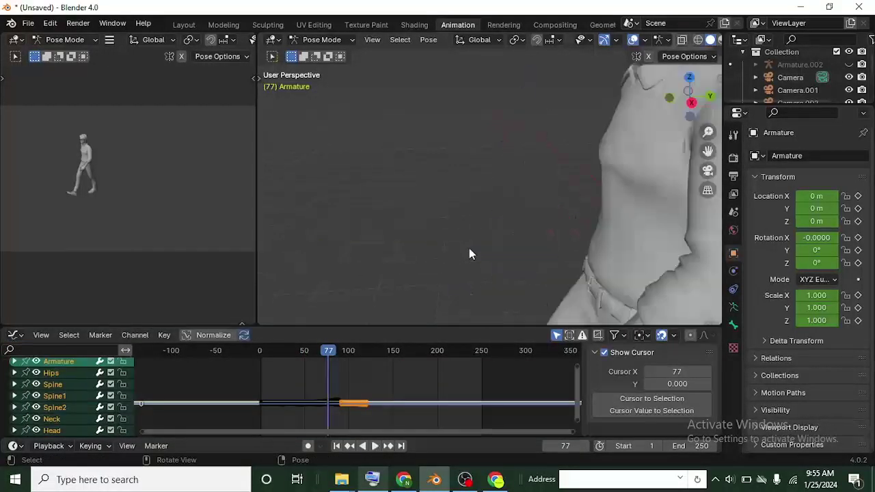
pyautogui.scroll(4, 363, 399)
pyautogui.scroll(5, 363, 399)
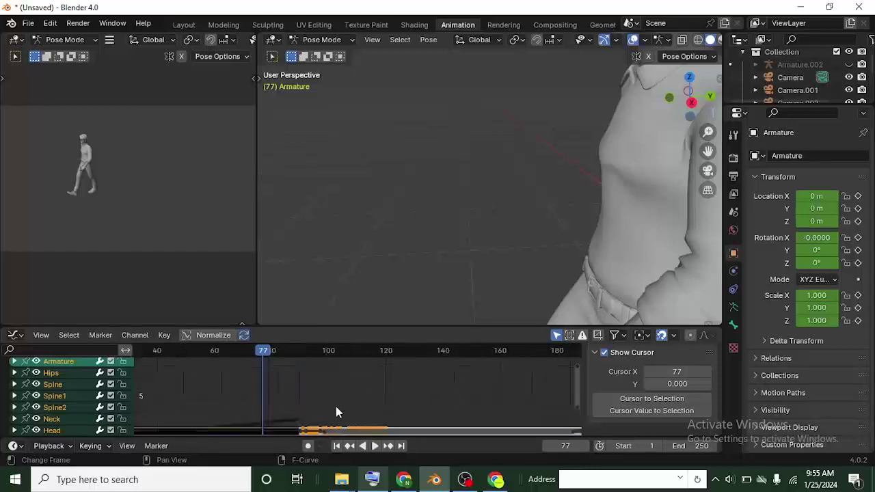
pyautogui.keyDown('shift'); pyautogui.scroll(-3, 348, 402); pyautogui.keyUp('shift')
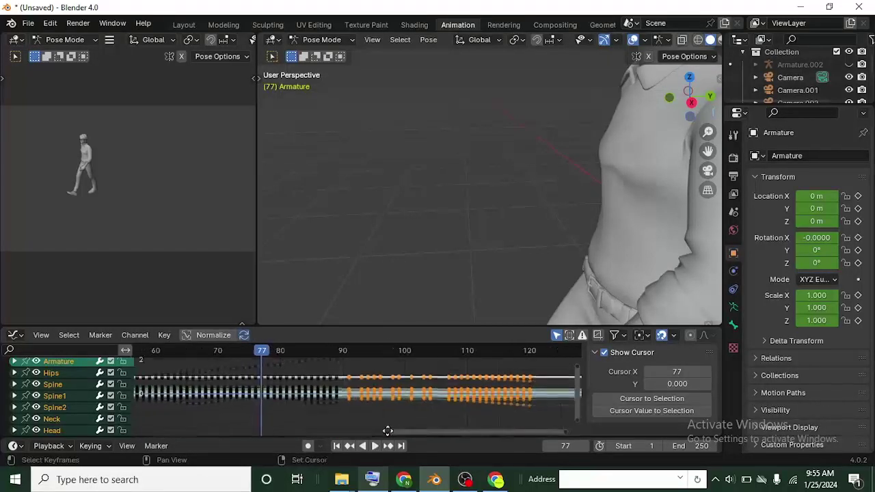
pyautogui.keyDown('shift'); pyautogui.scroll(4, 299, 405); pyautogui.keyUp('shift')
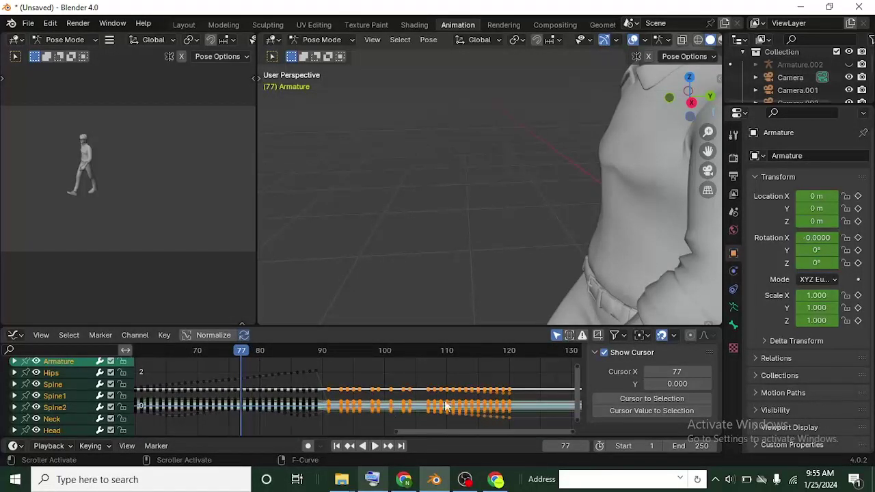
pyautogui.scroll(1, 302, 373)
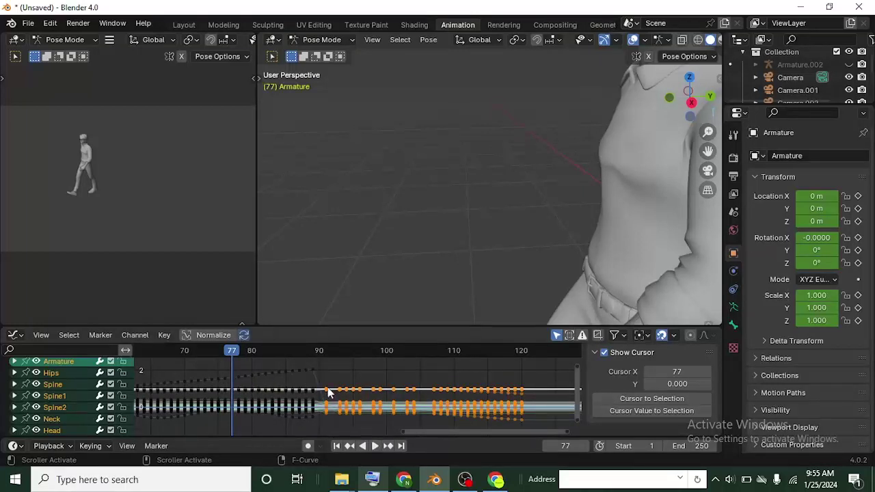
pyautogui.scroll(-4, 327, 392)
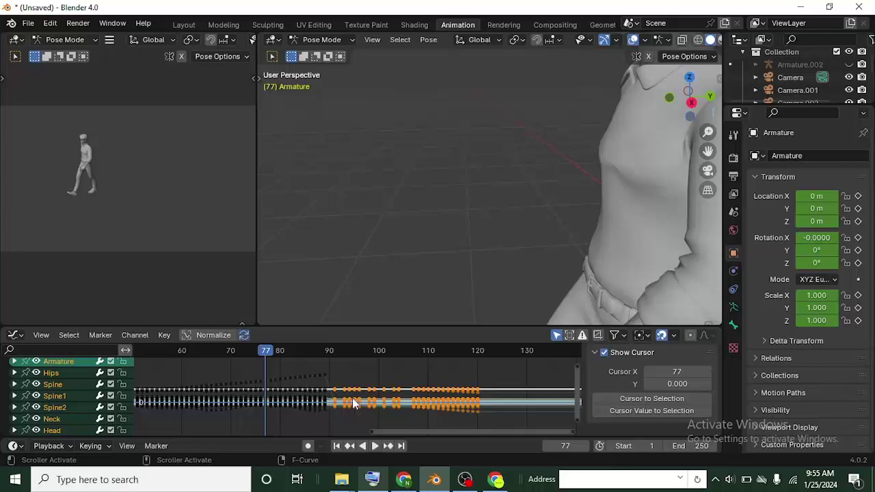
pyautogui.scroll(4, 348, 383)
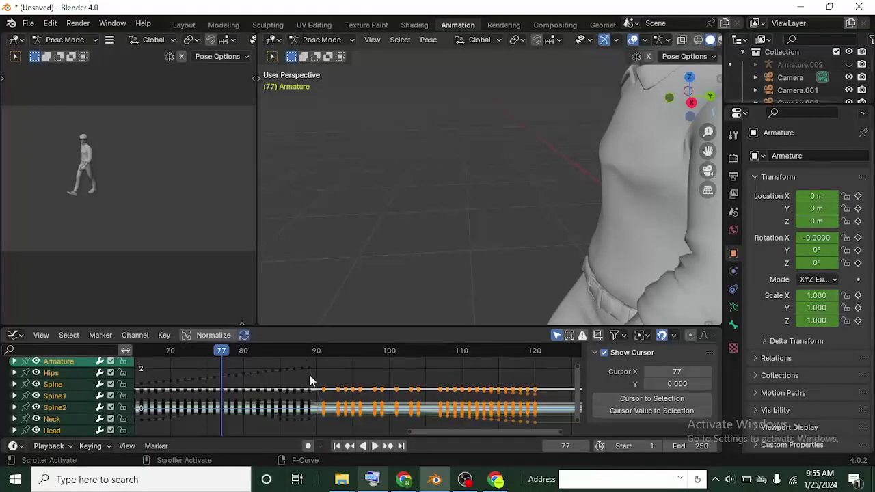
pyautogui.scroll(-6, 311, 371)
pyautogui.scroll(-5, 59, 405)
pyautogui.scroll(5, 56, 401)
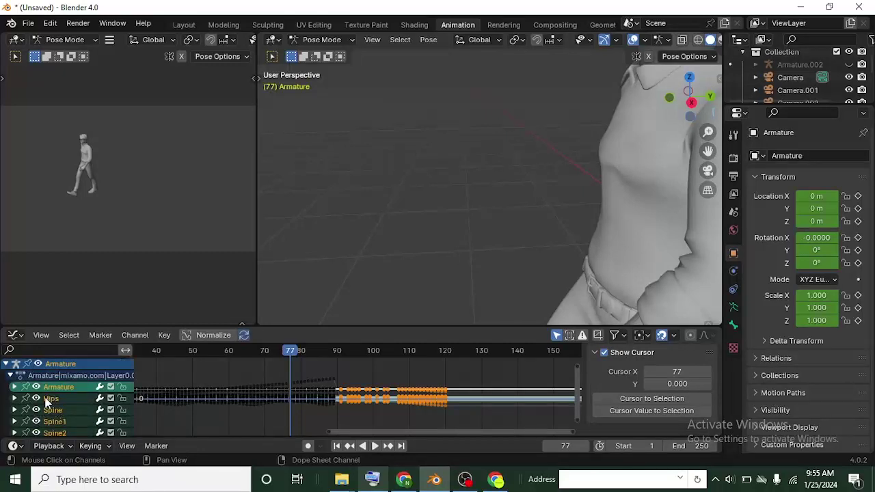
# Step: Hide all Graph Editor curves, then expand Hips and show only its Z Location curve
pyautogui.click(29, 407)
pyautogui.scroll(-3, 45, 403)
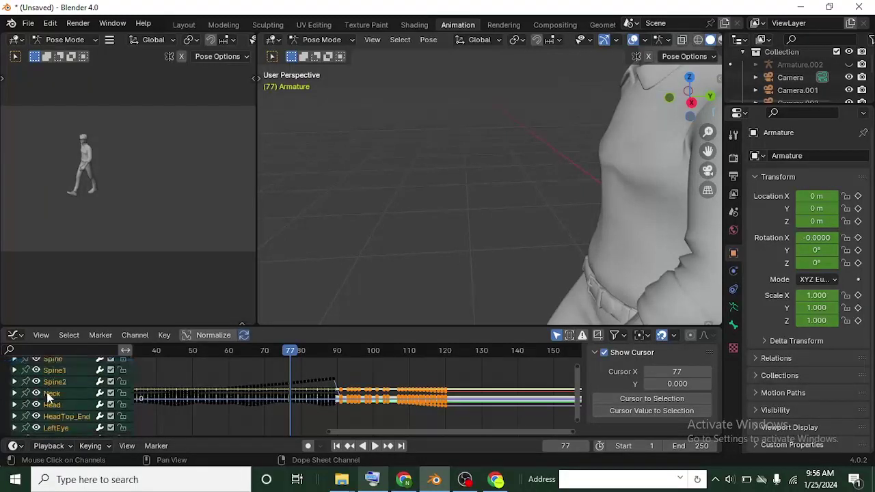
pyautogui.press('h')
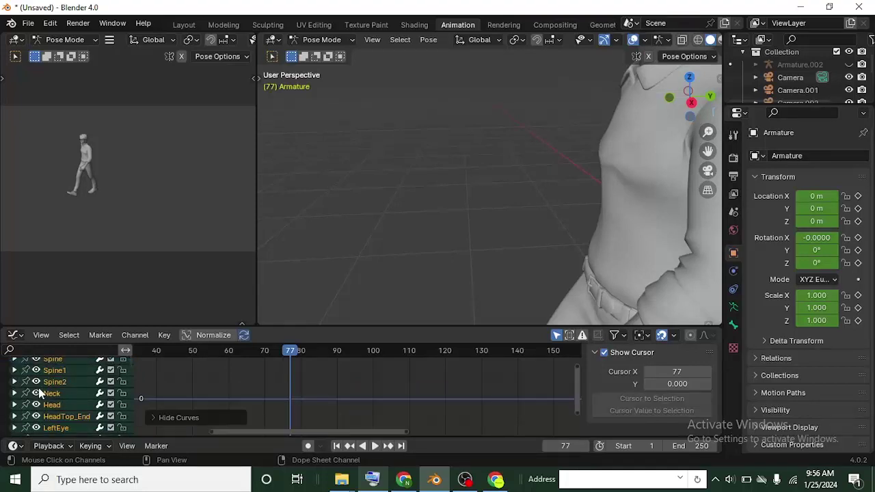
pyautogui.scroll(3, 25, 393)
pyautogui.click(15, 399)
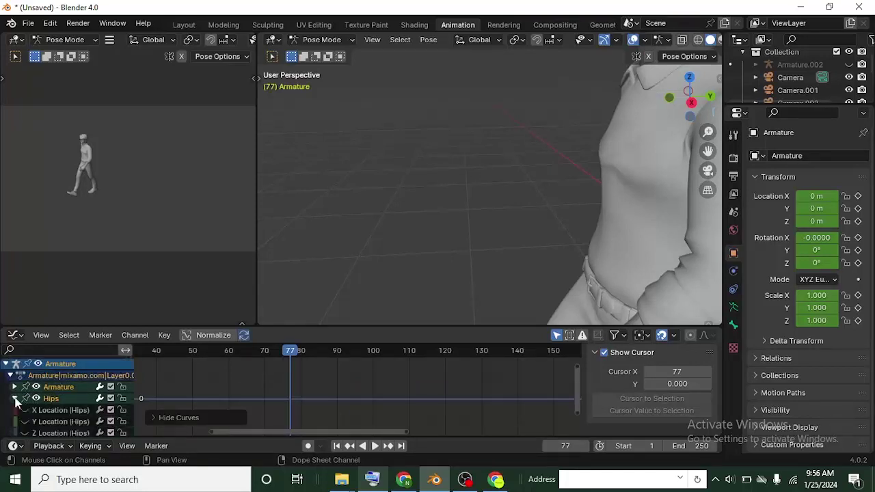
pyautogui.scroll(-3, 37, 410)
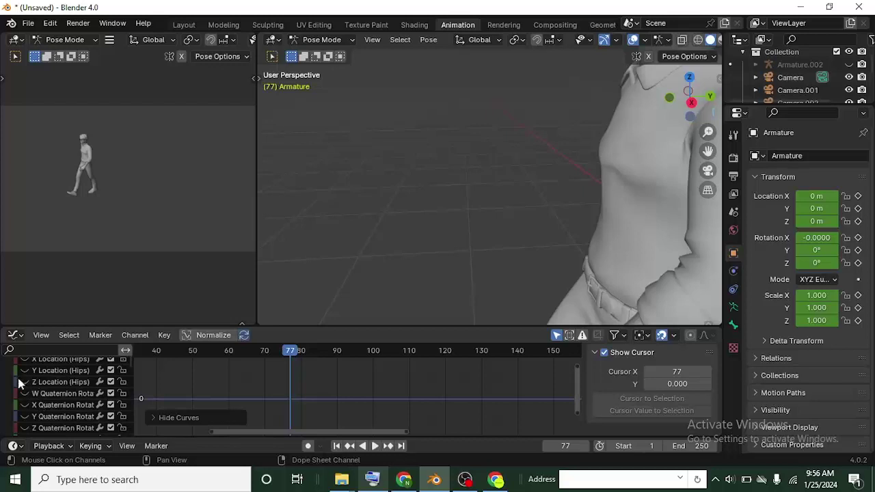
pyautogui.click(25, 383)
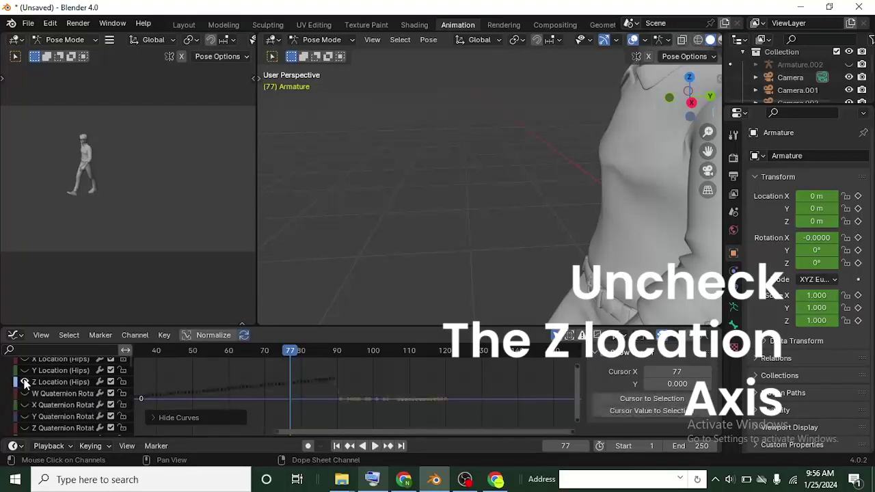
pyautogui.scroll(2, 41, 390)
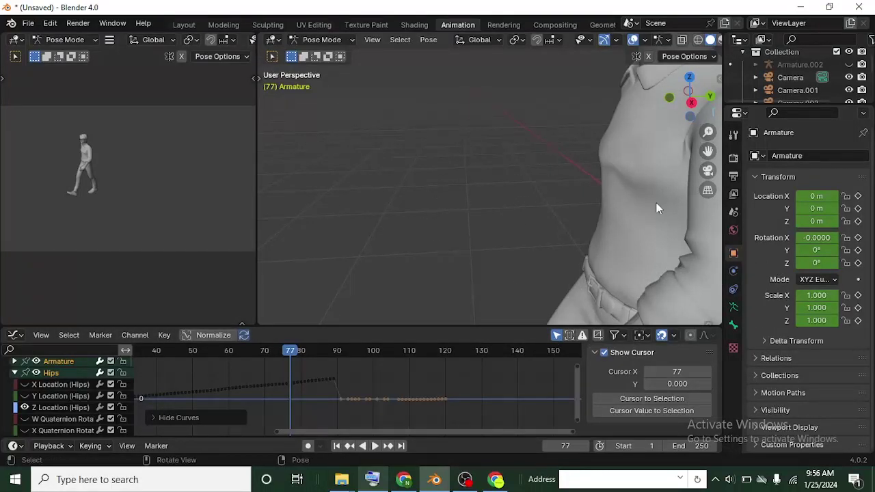
pyautogui.scroll(-5, 656, 208)
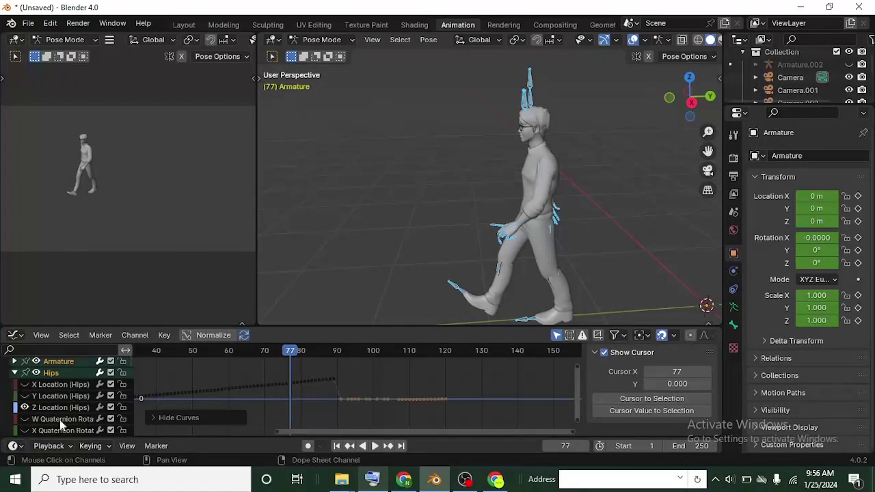
# Step: Raise the second clip's Hips Z Location keyframes about 2.1 units vertically, then play to check
pyautogui.scroll(2, 59, 420)
pyautogui.scroll(3, 328, 378)
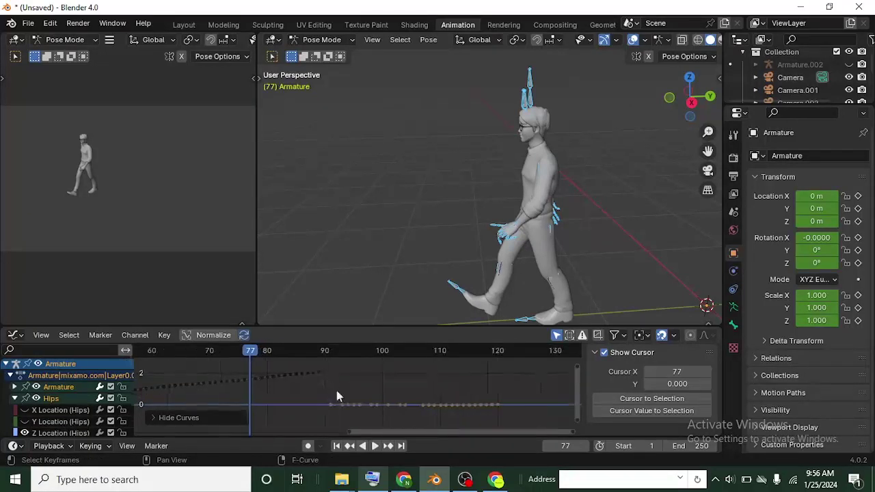
pyautogui.scroll(-1, 326, 402)
pyautogui.moveTo(325, 391); pyautogui.dragTo(559, 427)
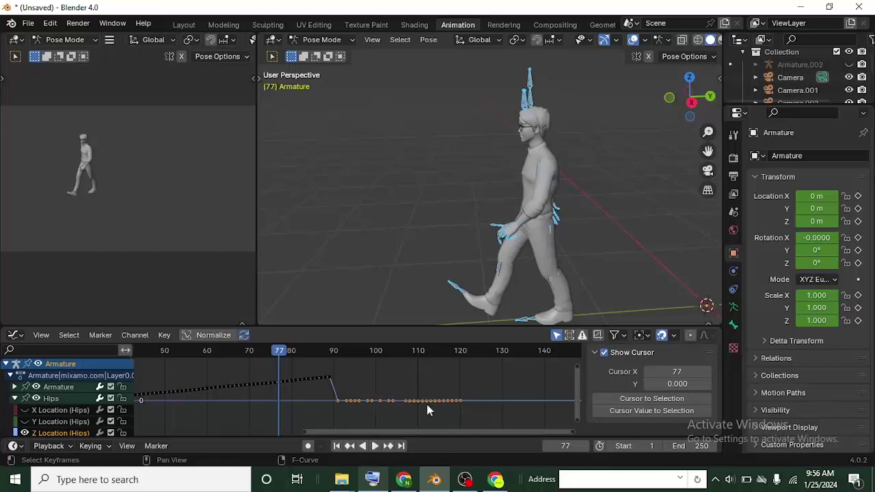
pyautogui.press('g')
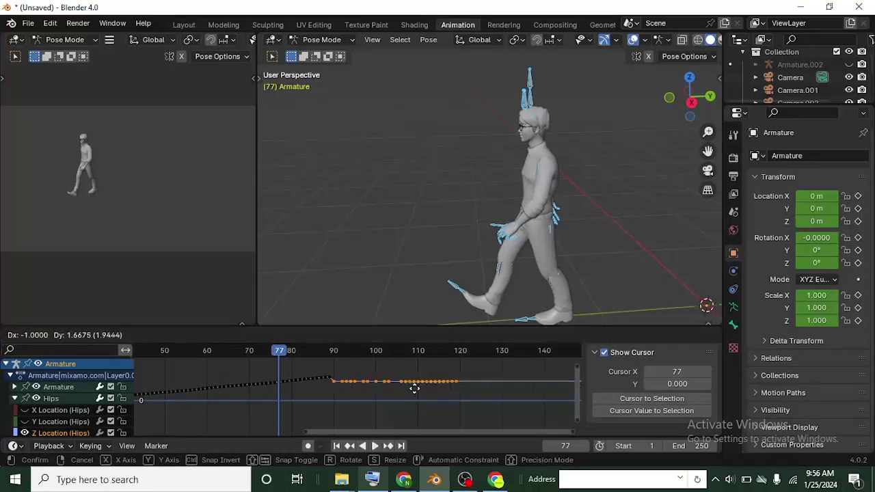
pyautogui.press('y')
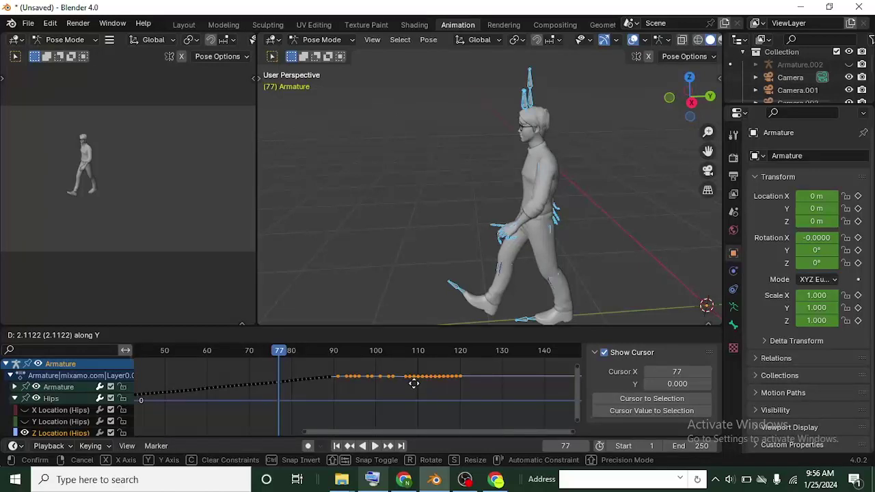
pyautogui.click(414, 384)
pyautogui.scroll(2, 350, 382)
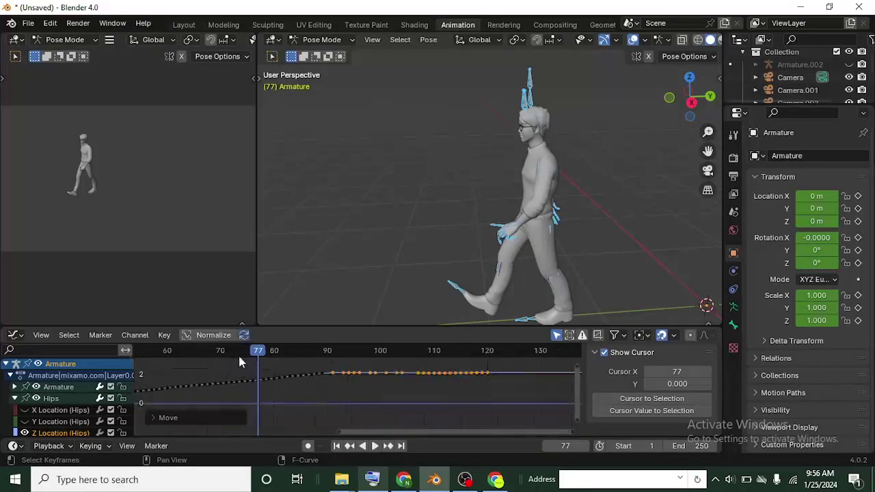
pyautogui.press('space')
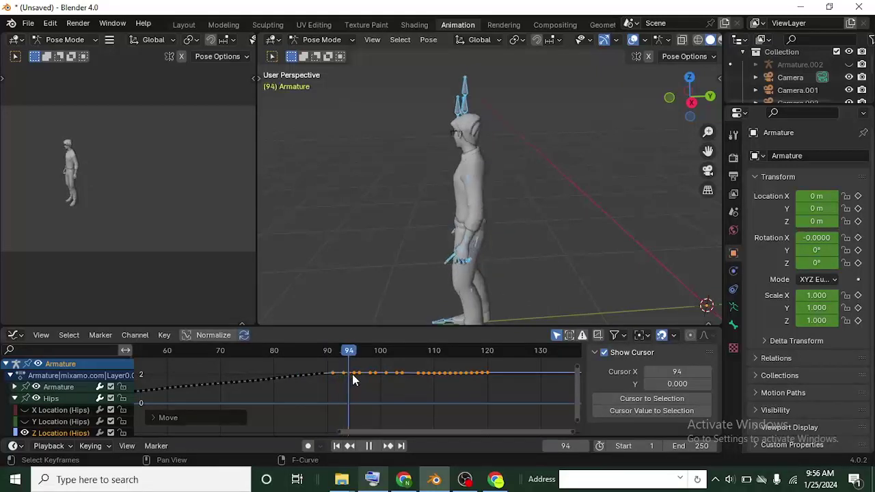
pyautogui.press('space')
pyautogui.scroll(-5, 348, 400)
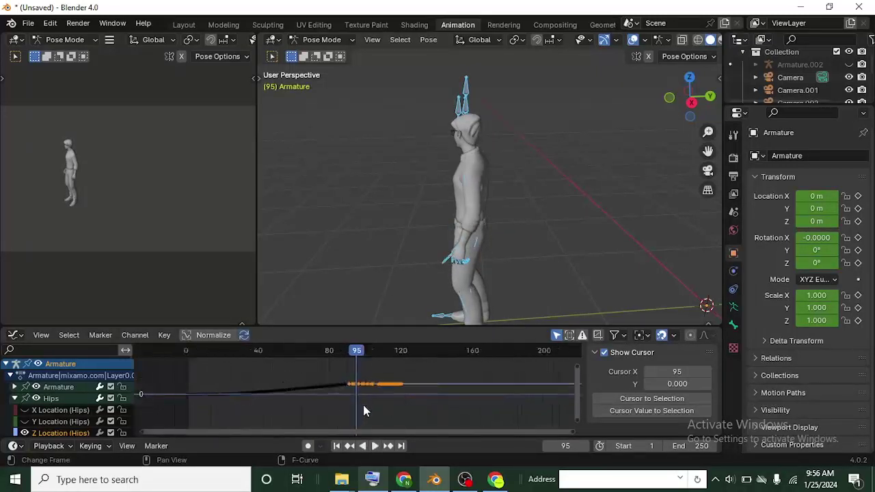
pyautogui.scroll(-1, 362, 405)
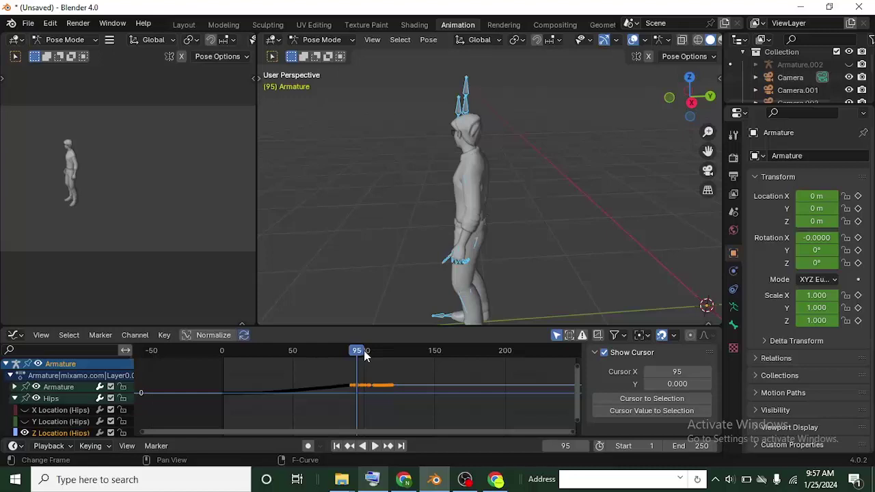
pyautogui.moveTo(364, 354); pyautogui.dragTo(446, 360)
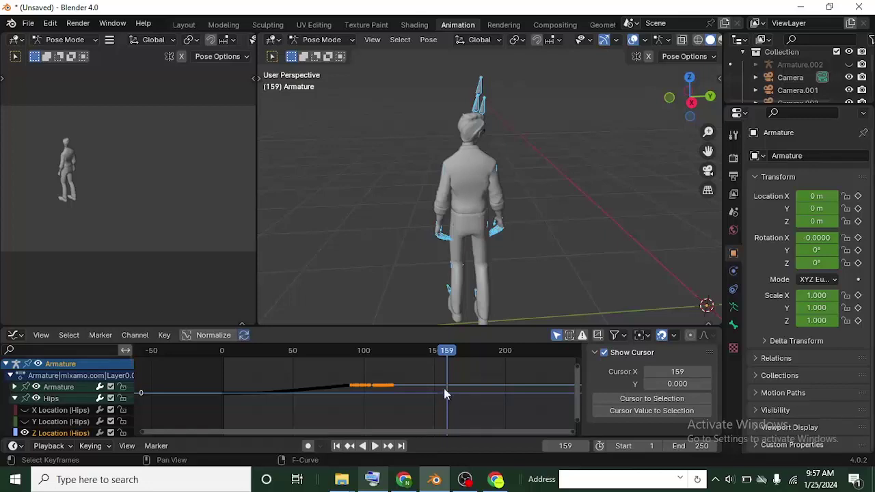
pyautogui.scroll(3, 441, 382)
pyautogui.moveTo(445, 399); pyautogui.dragTo(356, 418, button='middle')
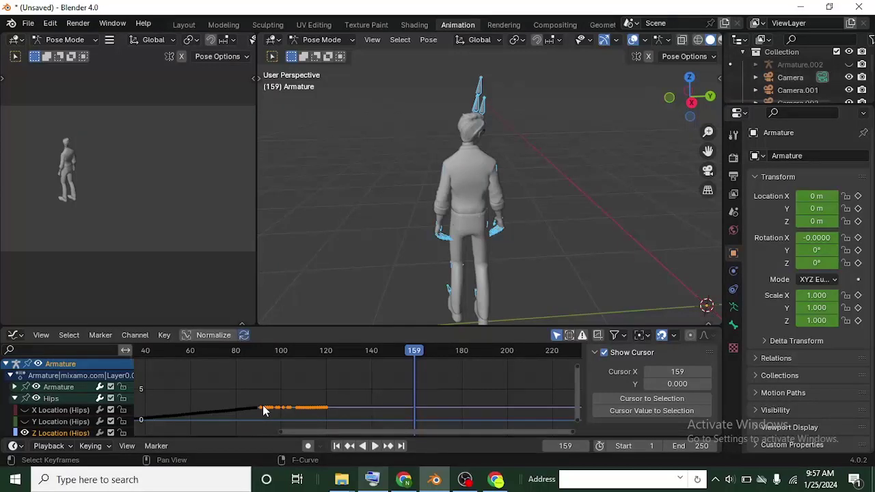
pyautogui.scroll(-5, 406, 376)
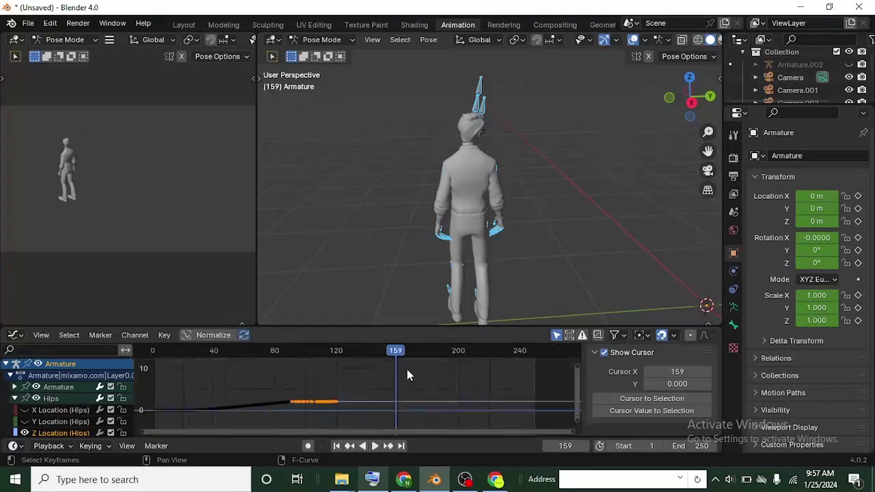
pyautogui.moveTo(362, 364); pyautogui.dragTo(260, 377)
pyautogui.press('Down')
pyautogui.hotkey('shift', 'Left')
pyautogui.press('space')
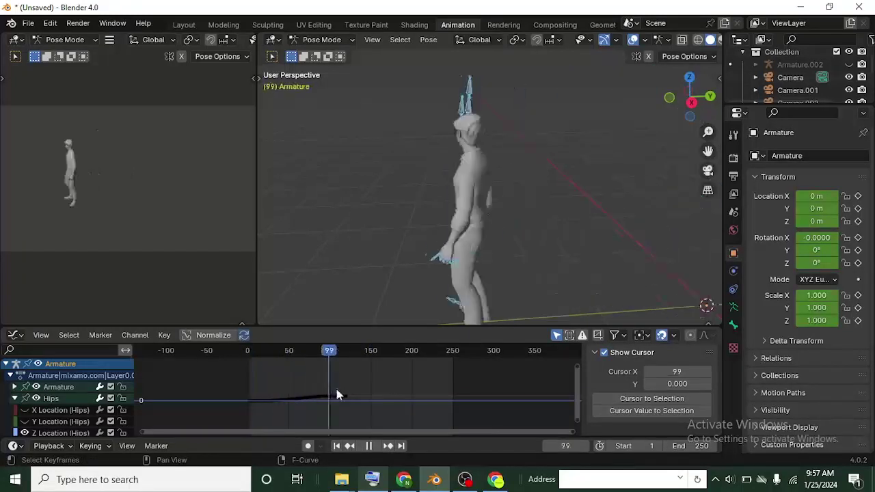
pyautogui.press('space')
pyautogui.scroll(-4, 501, 254)
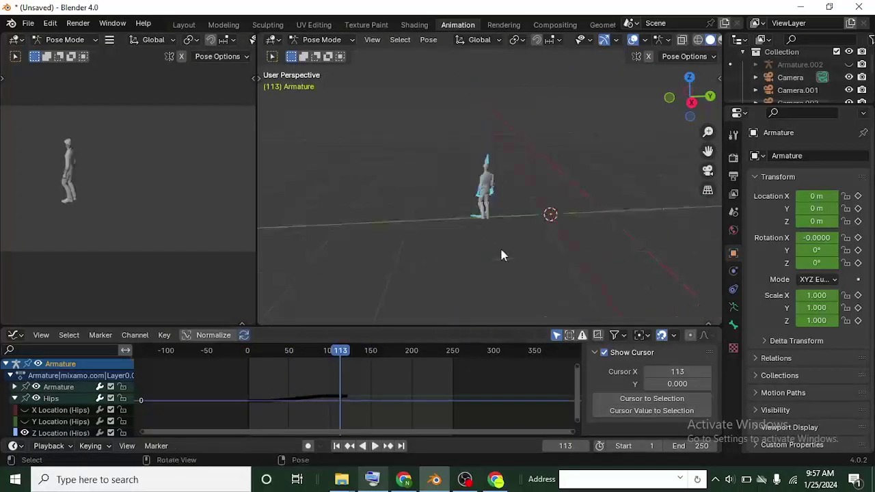
# Step: Switch to Chrome and scroll through Mixamo's walking animation results
pyautogui.click(496, 479)
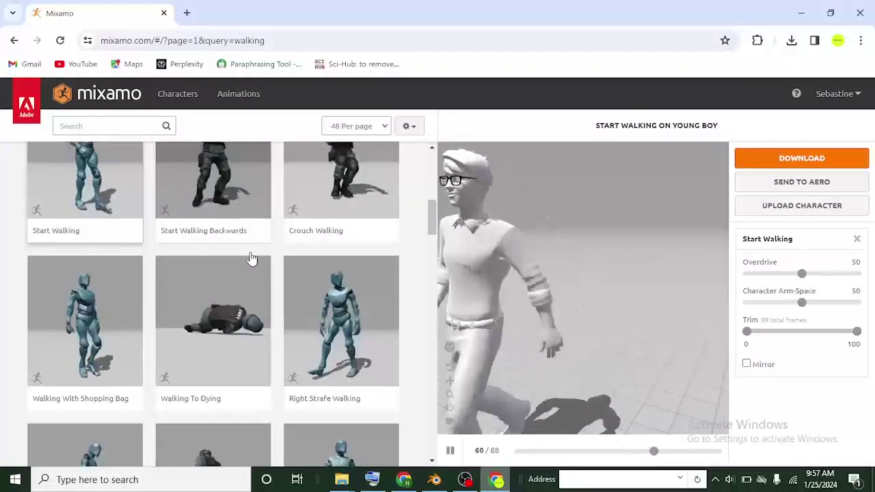
pyautogui.scroll(-3, 252, 259)
pyautogui.scroll(-4, 217, 303)
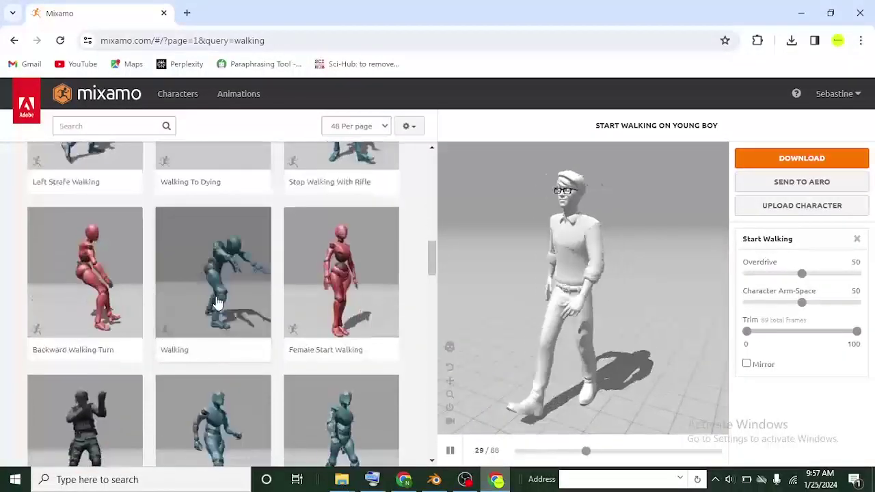
pyautogui.scroll(-2, 217, 303)
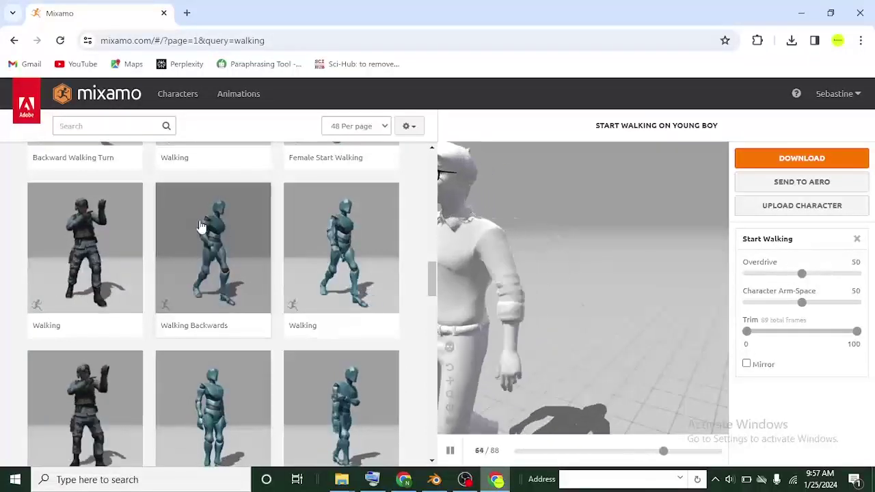
# Step: Switch back to the Blender window showing the Animation workspace
pyautogui.hotkey('alt', 'Tab')
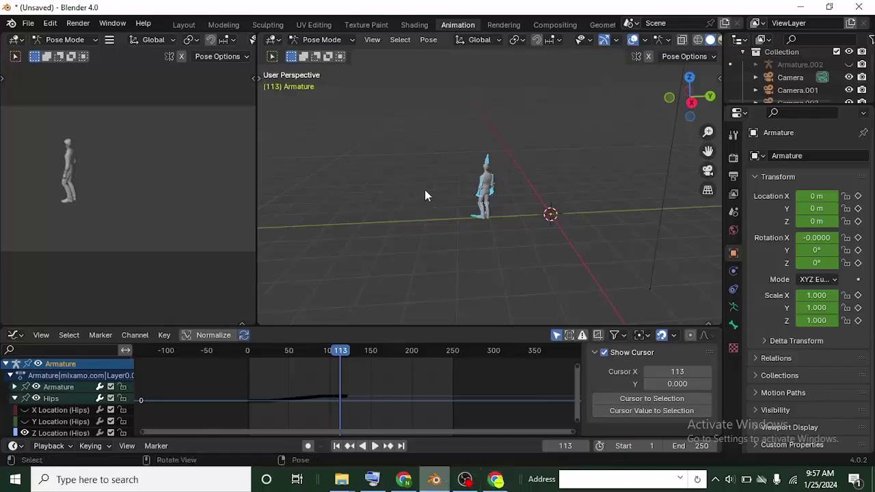